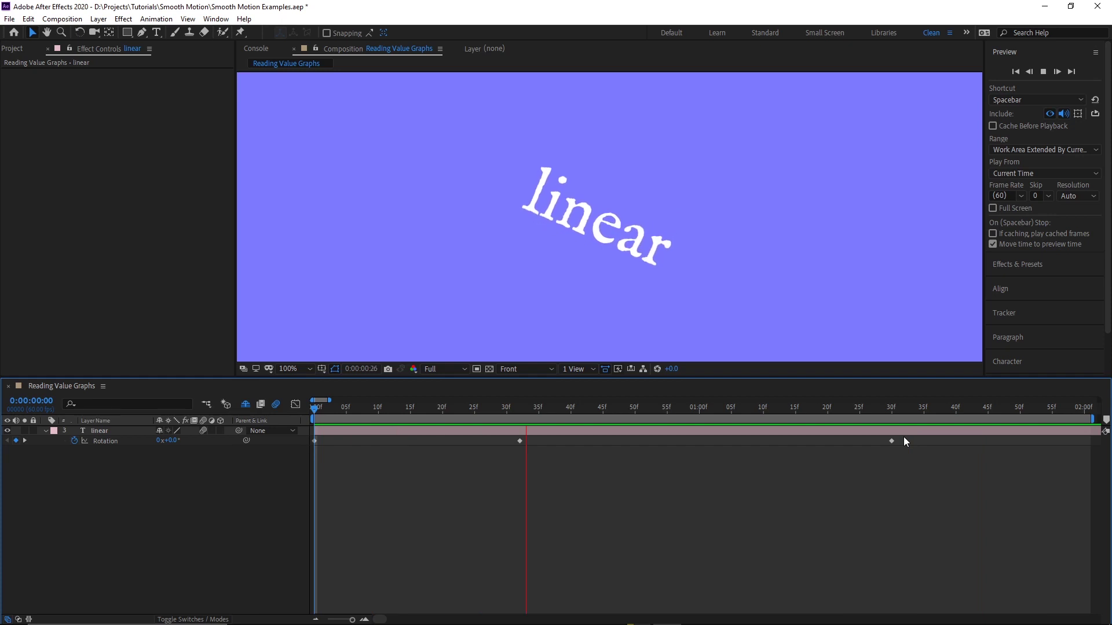
Step: Show the linear text's Rotation keyframes as a value graph, then return the time to 0
left_click(327, 457)
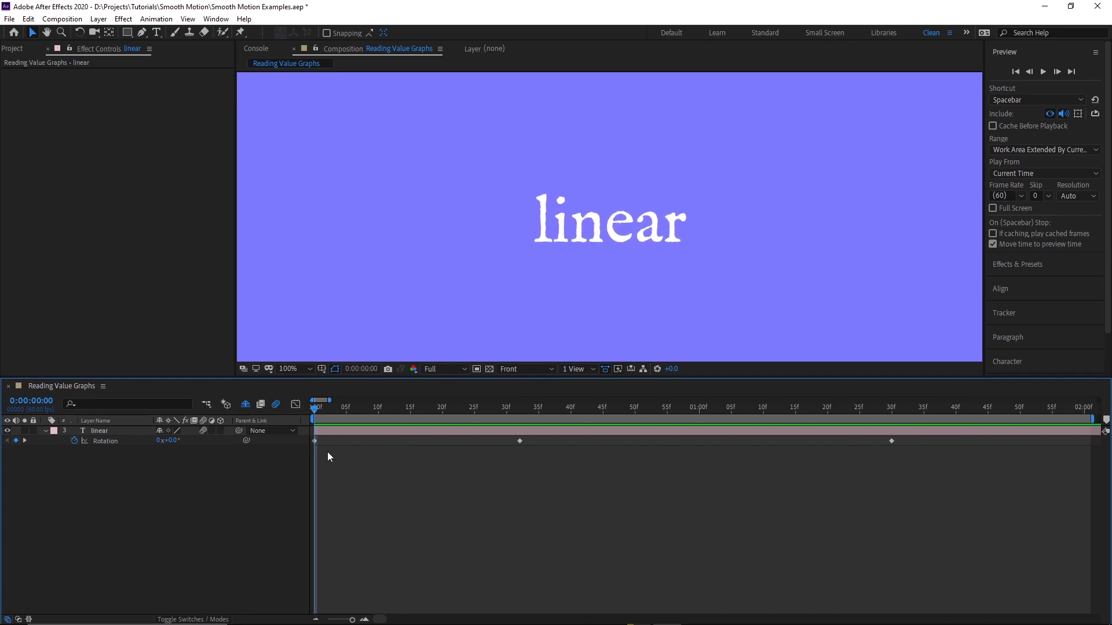
left_click(123, 439)
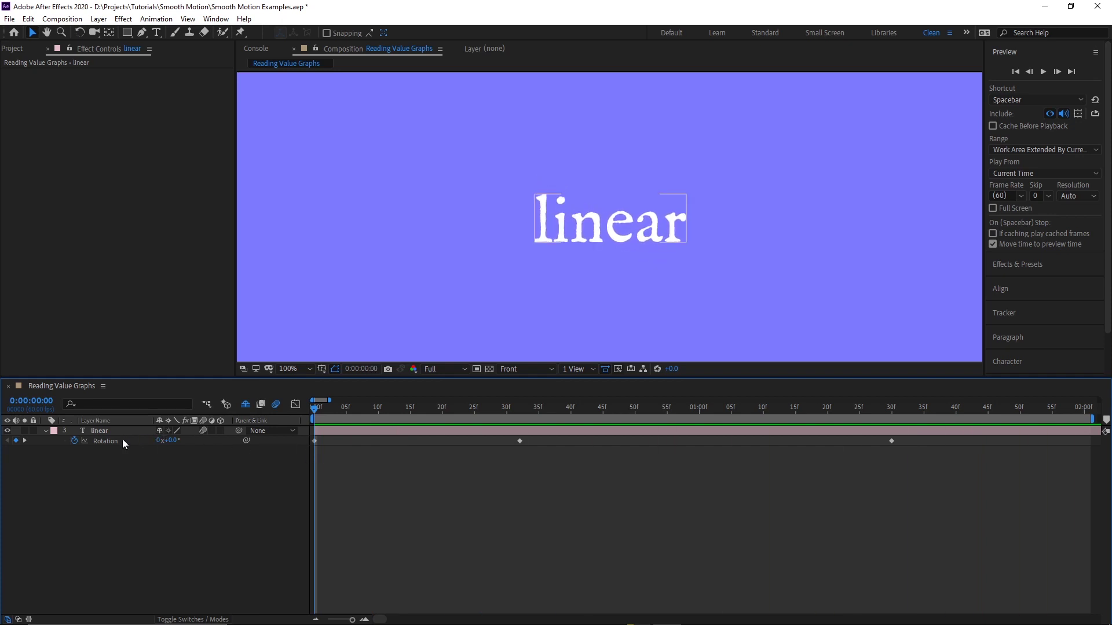
left_click(295, 405)
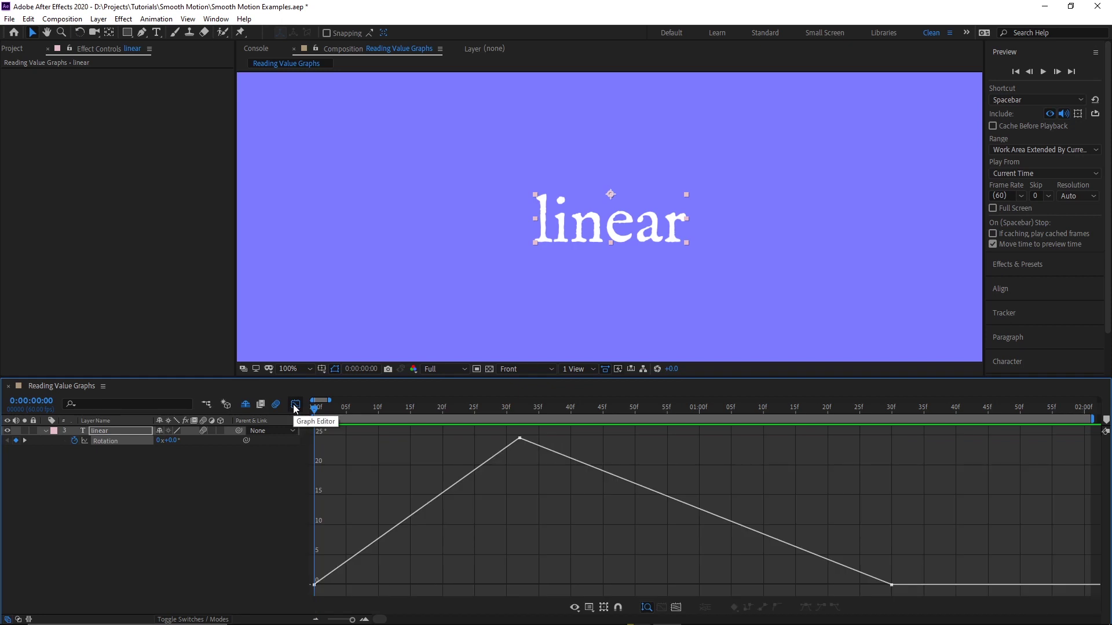
left_click(590, 608)
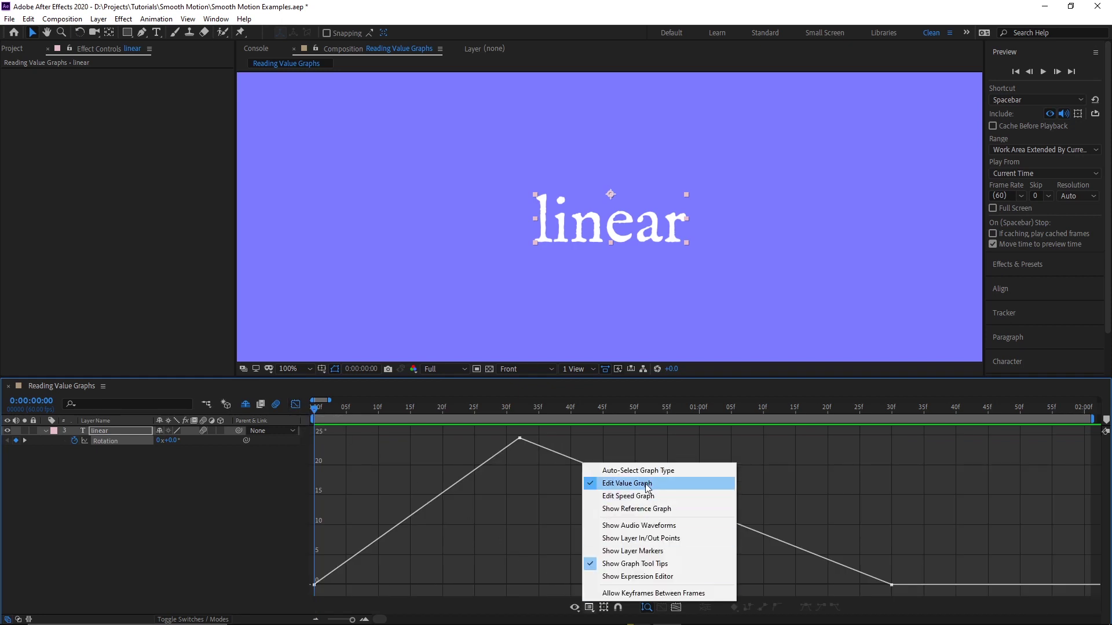
left_click(539, 410)
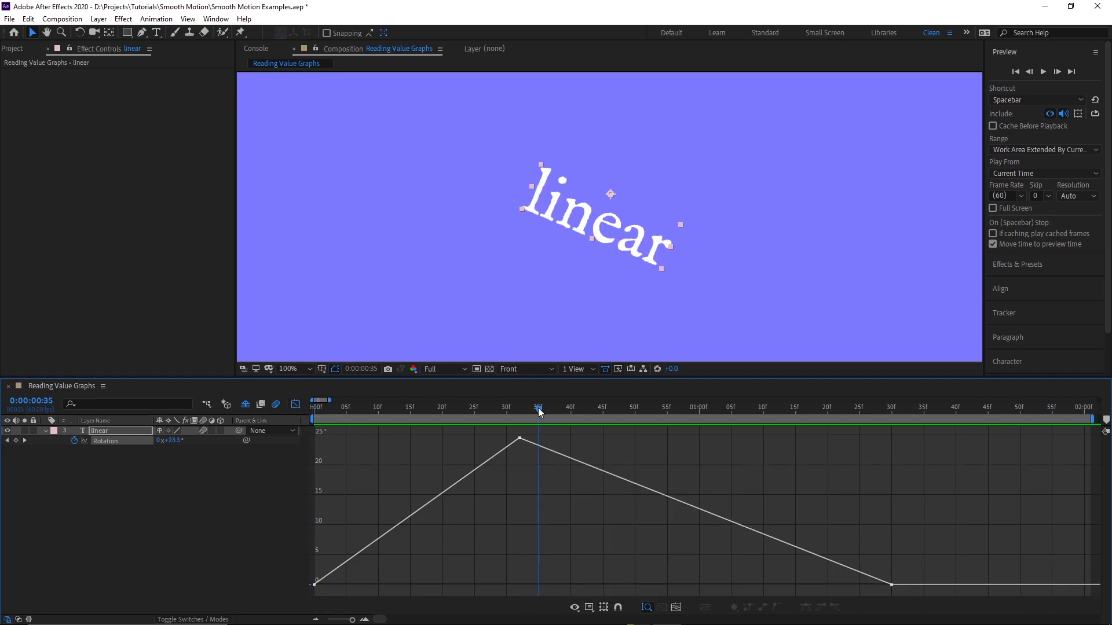
left_click_drag(538, 411, 292, 415)
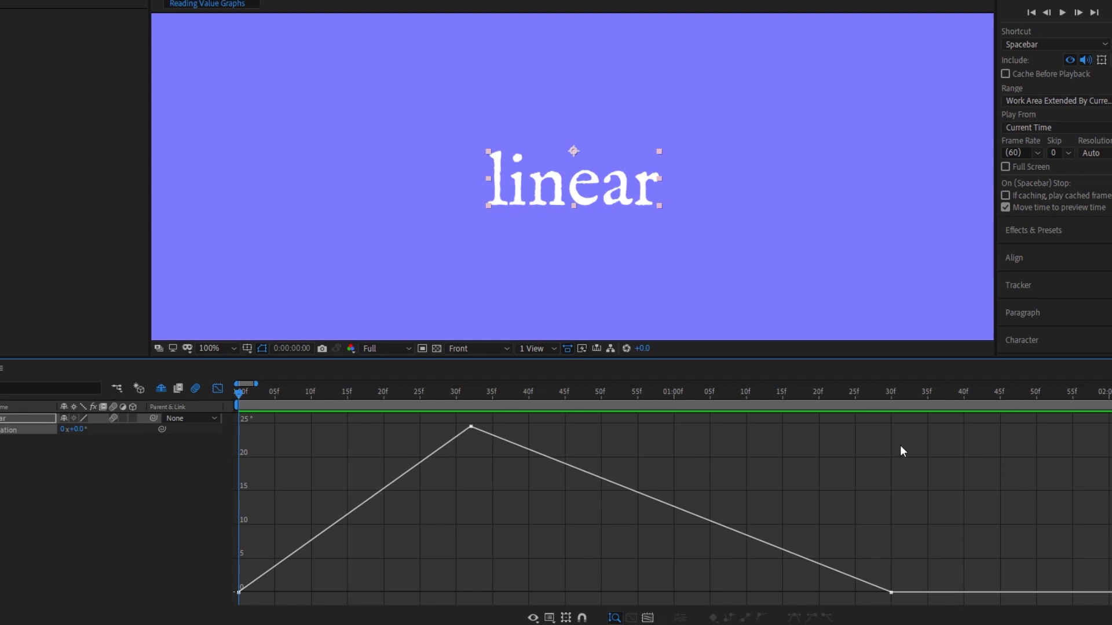
Step: Apply Easy Ease (F9) to all three linear Rotation keyframes and preview the result
left_click_drag(932, 426, 231, 596)
key("F9")
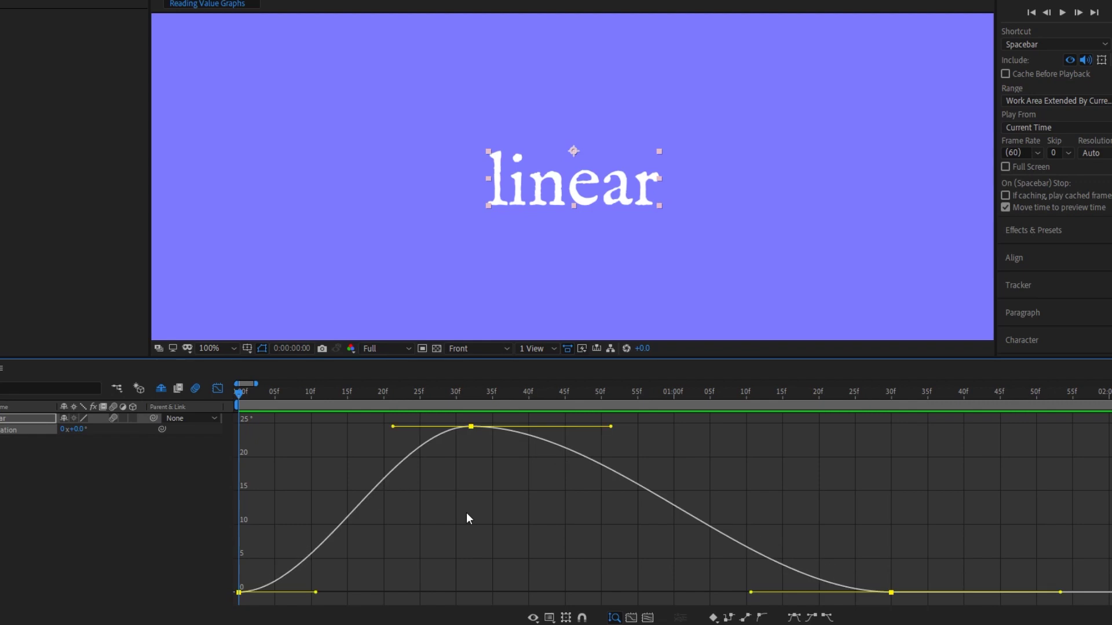
key("space")
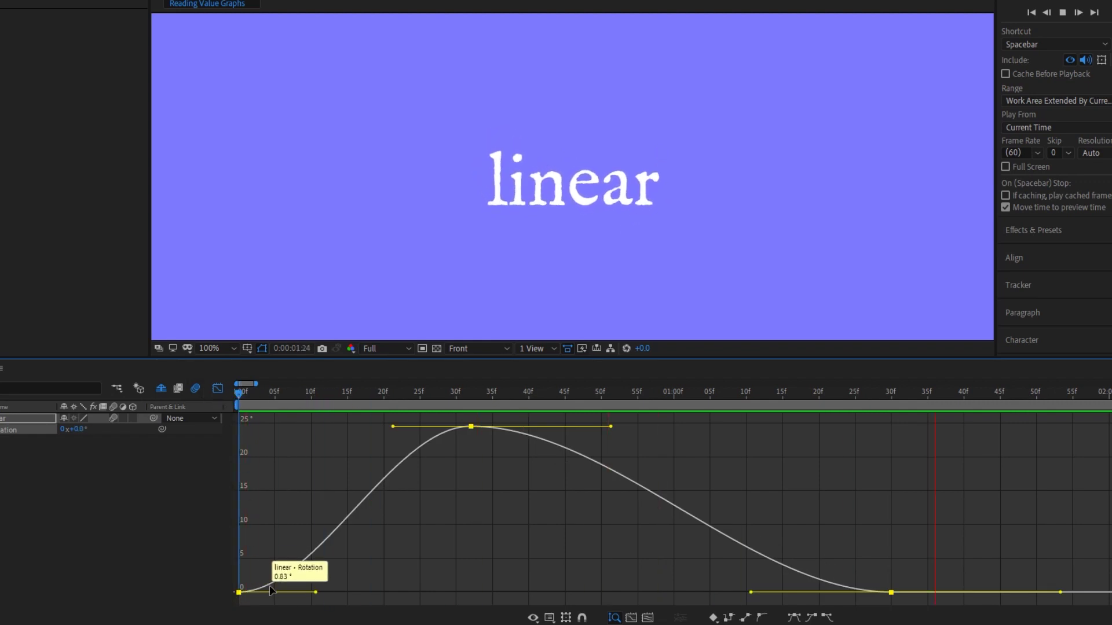
Step: Drag the peak keyframe's Bezier handle so rotation falls more steeply afterwards
mouse_move(391, 474)
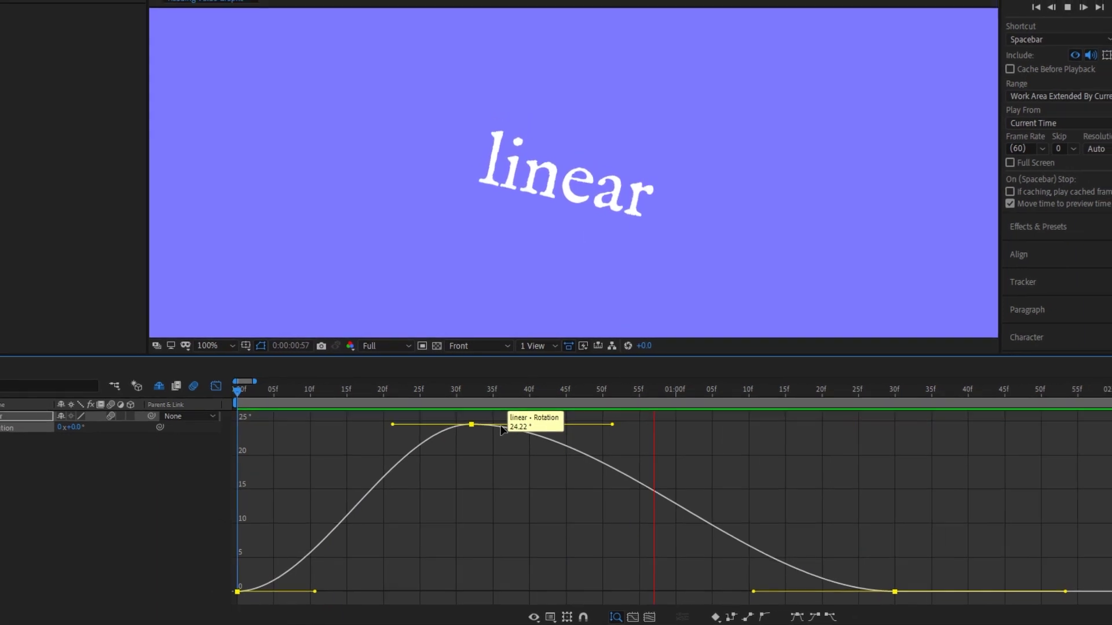
left_click_drag(508, 453, 441, 419)
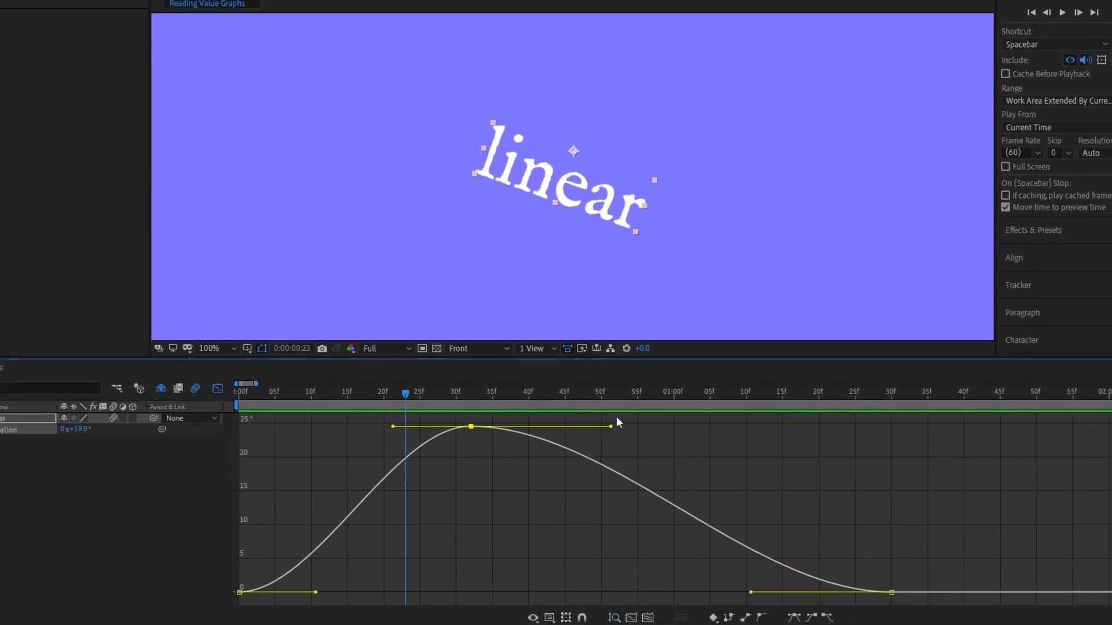
left_click_drag(611, 427, 560, 537)
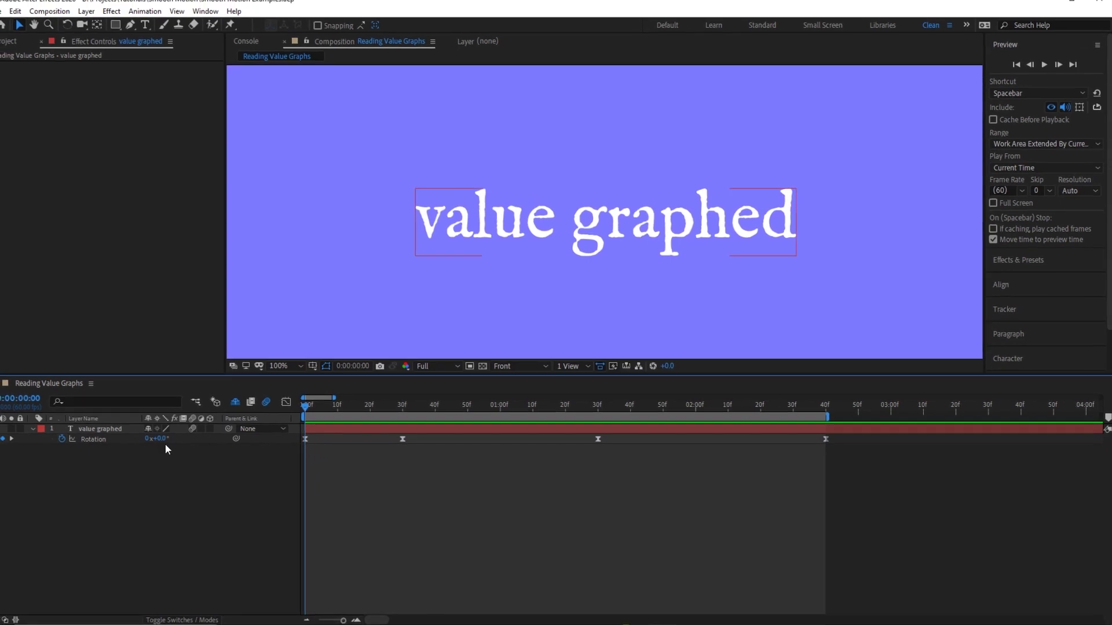
Step: Display the value graphed layer's Rotation curve and preview its animation
left_click(120, 439)
left_click(294, 404)
key("space")
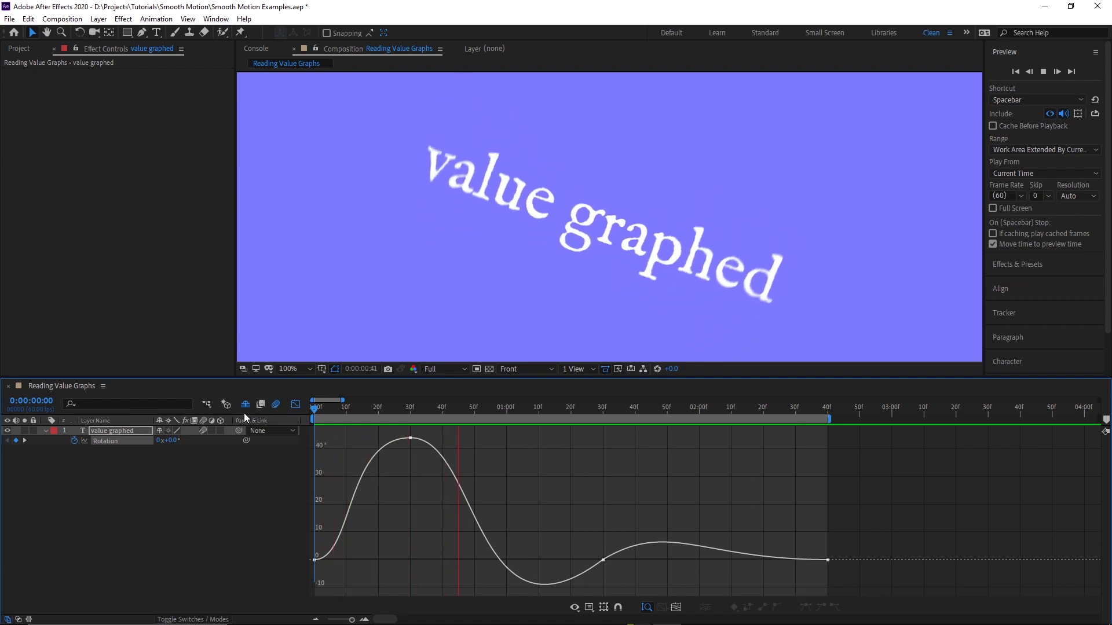
key("space")
Step: Reset the 30f peak keyframe to Easy Ease and lengthen its incoming handle
left_click_drag(431, 466, 477, 433)
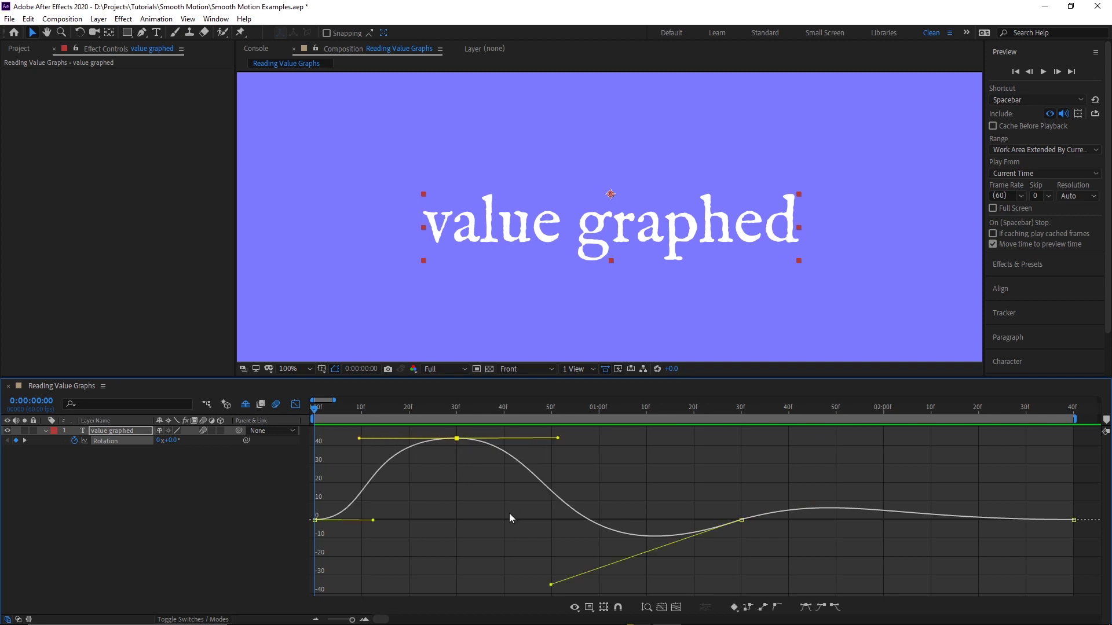
key("F9")
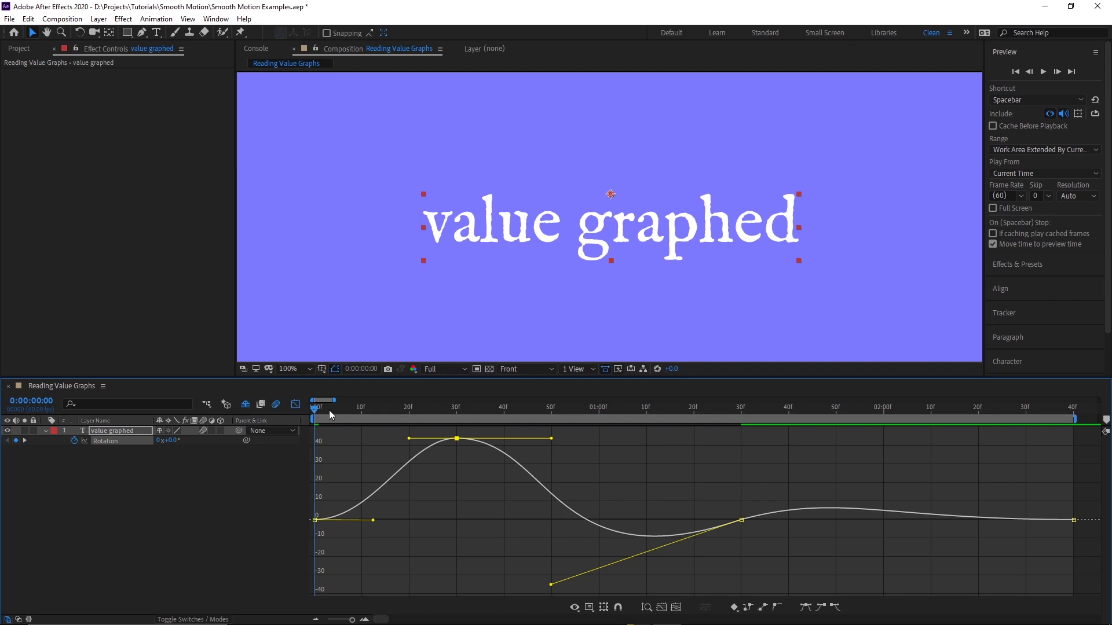
left_click(326, 411)
key("space")
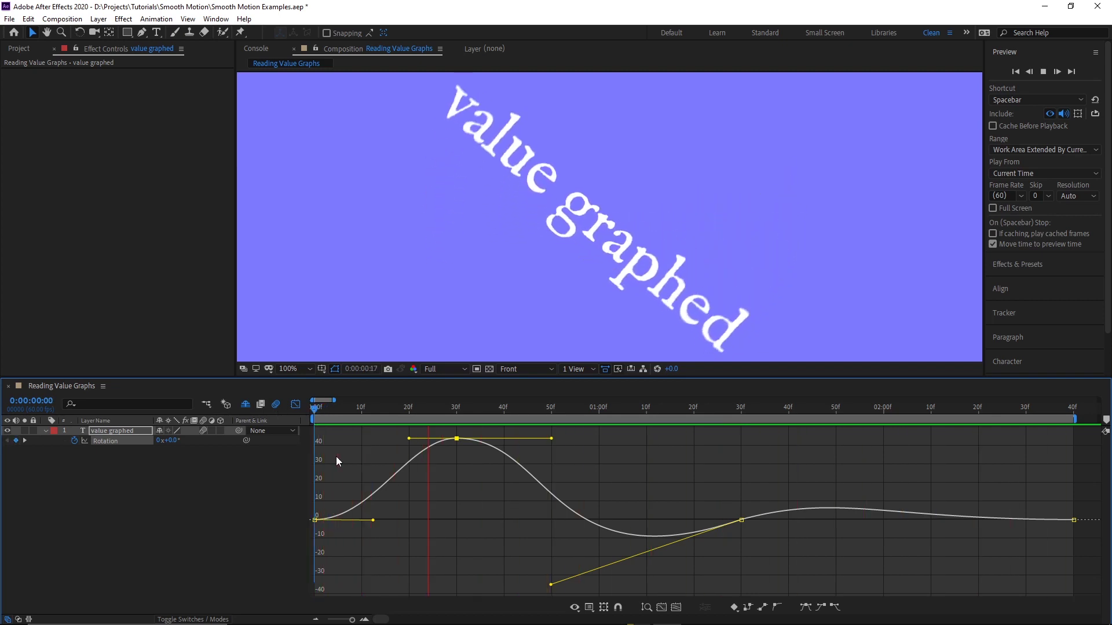
key("space")
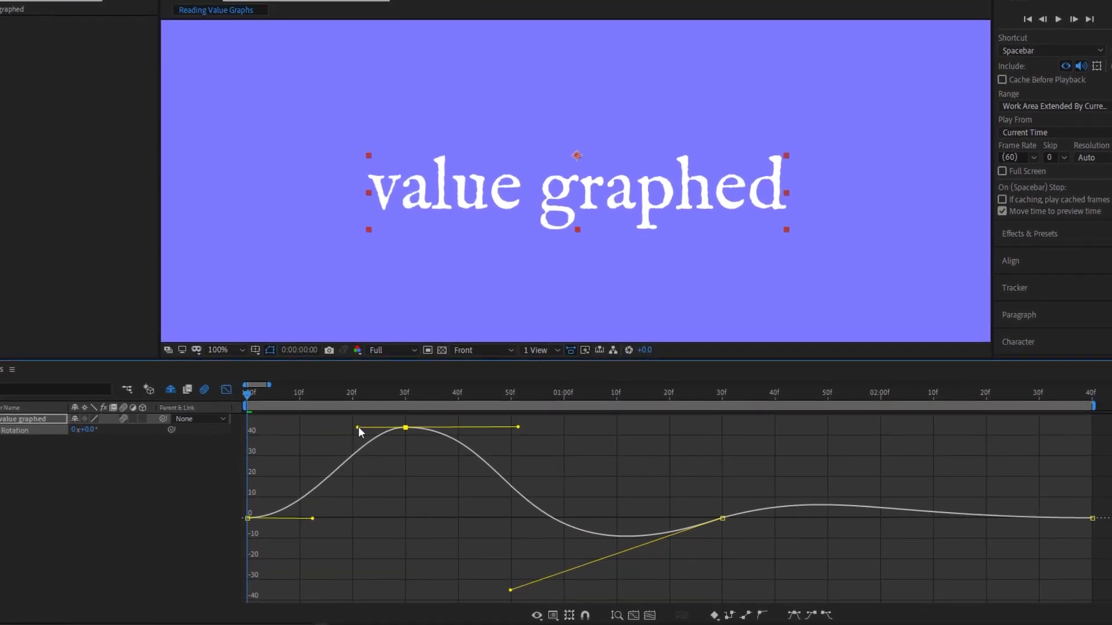
left_click_drag(358, 427, 297, 427)
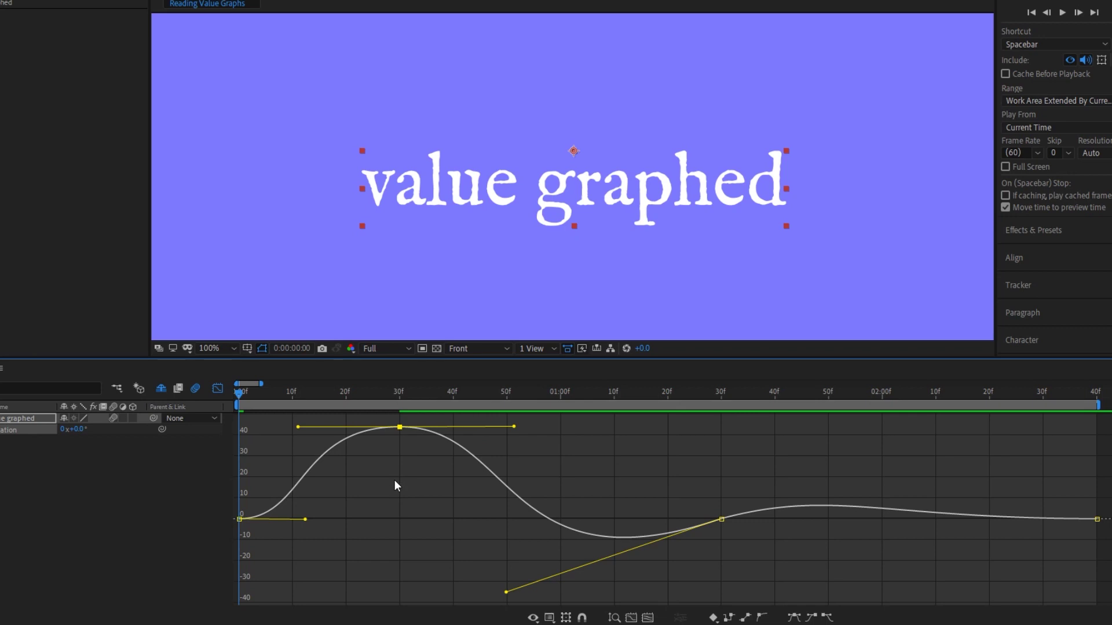
left_click(427, 394)
left_click_drag(426, 395, 256, 432)
key("Page_Down")
key("Page_Down")
key("Page_Down")
key("Page_Down")
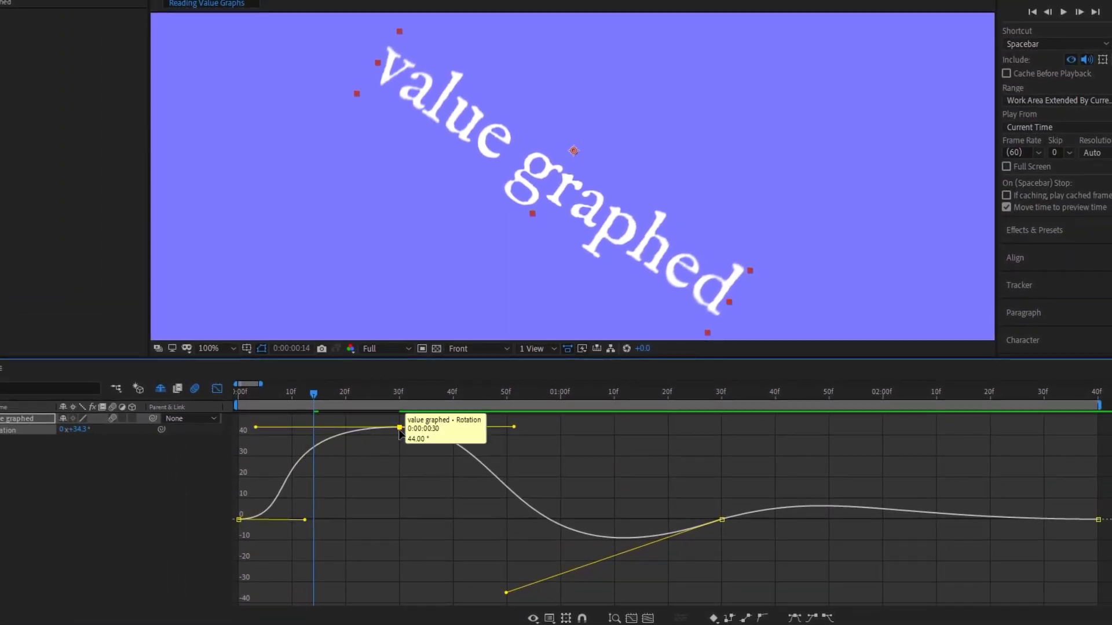
left_click_drag(255, 426, 392, 428)
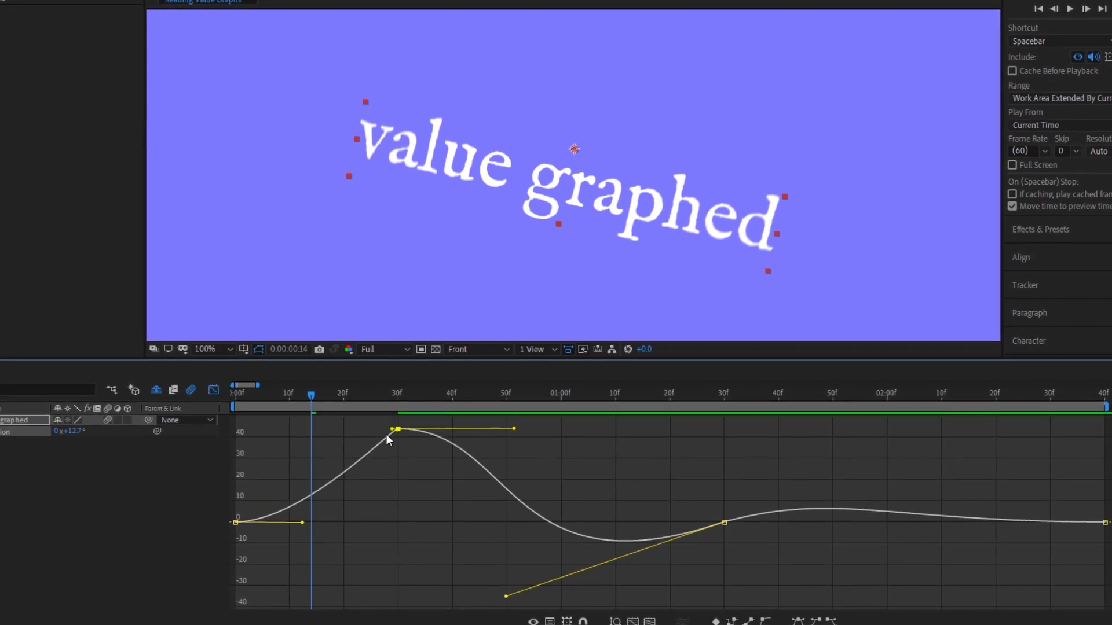
mouse_move(399, 431)
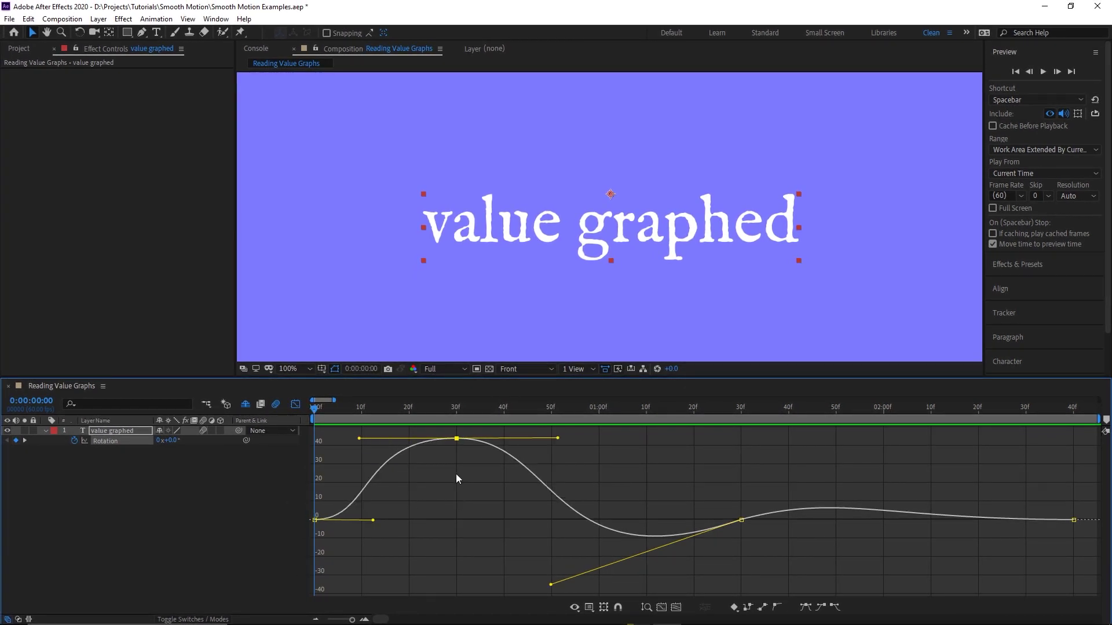
Step: Select the 1:30 keyframe, adjust the last keyframe's incoming handle, and preview
mouse_move(332, 521)
left_click_drag(416, 407, 742, 407)
left_click(741, 520)
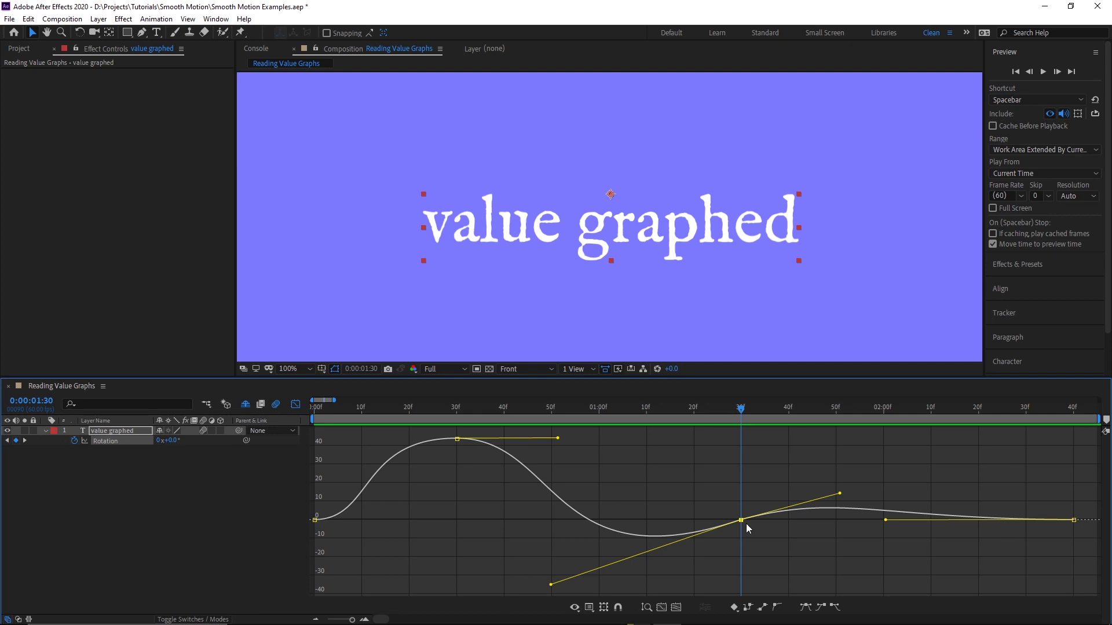
mouse_move(741, 520)
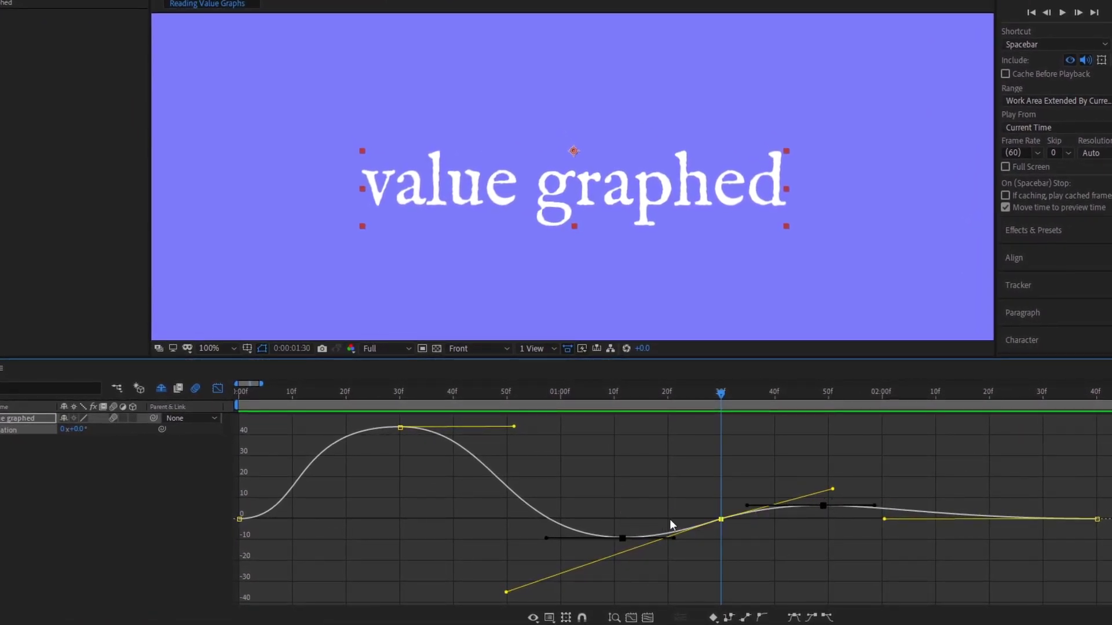
left_click(998, 395)
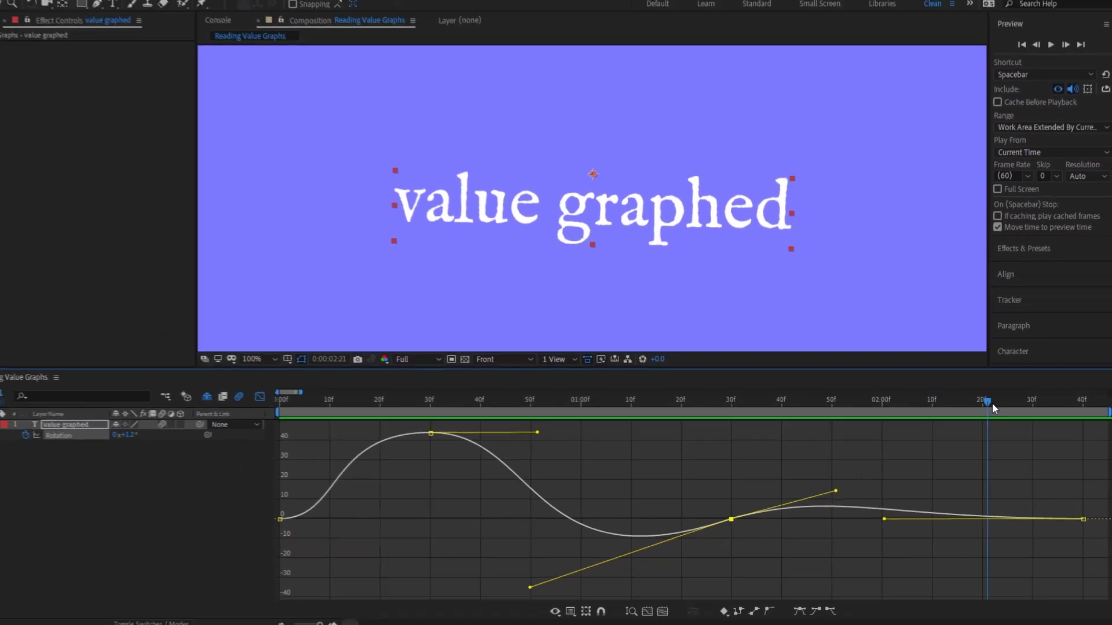
left_click_drag(992, 403, 1100, 405)
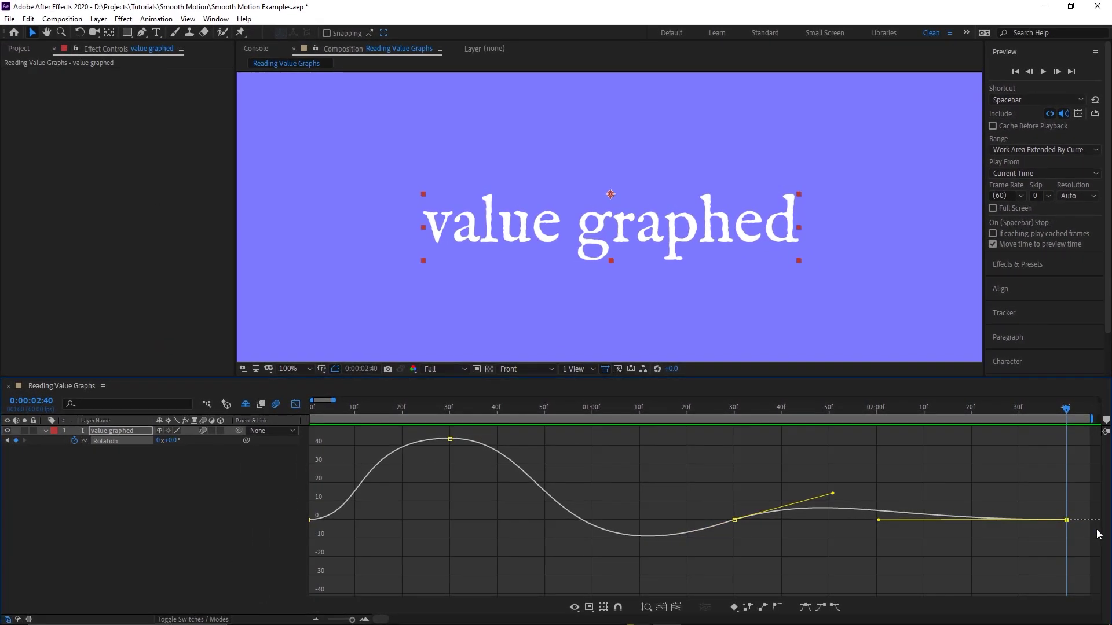
key("Home")
mouse_move(879, 520)
left_mouse_down()
mouse_move(933, 520)
mouse_move(887, 520)
mouse_move(886, 509)
mouse_move(889, 533)
left_mouse_up()
key("space")
Step: Zoom the graph to fit the curve, then raise the last keyframe's incoming handle to about 9°
left_click_drag(311, 400, 323, 400)
left_click(643, 605)
left_click(721, 511)
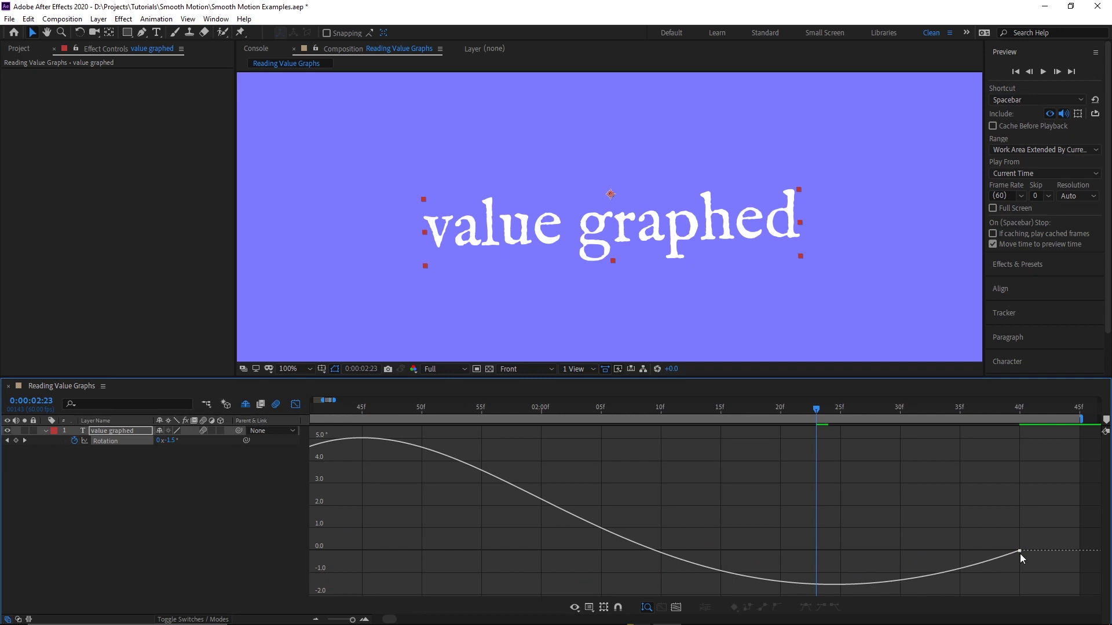
key("Home")
mouse_move(323, 399)
left_mouse_down()
mouse_move(311, 399)
mouse_move(336, 400)
left_mouse_up()
left_click_drag(974, 536, 1018, 589)
left_click_drag(822, 561, 822, 535)
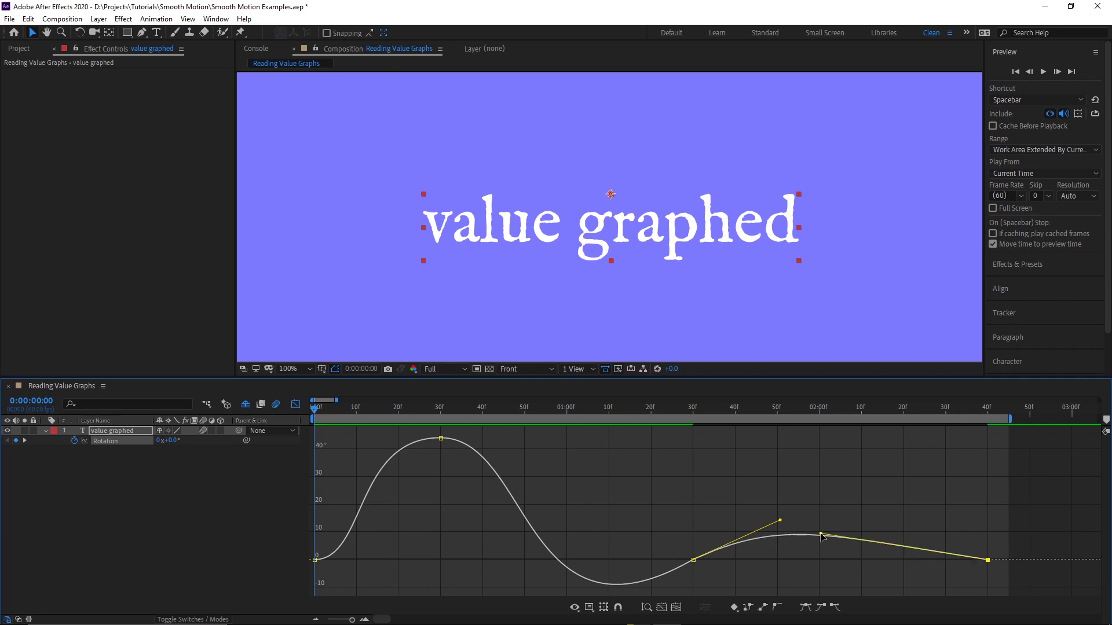
mouse_move(738, 545)
Step: Undo the raised handle and add a Rotation keyframe at 0:00:03:53
key("ctrl+z")
scroll(766, 412, "down", 5)
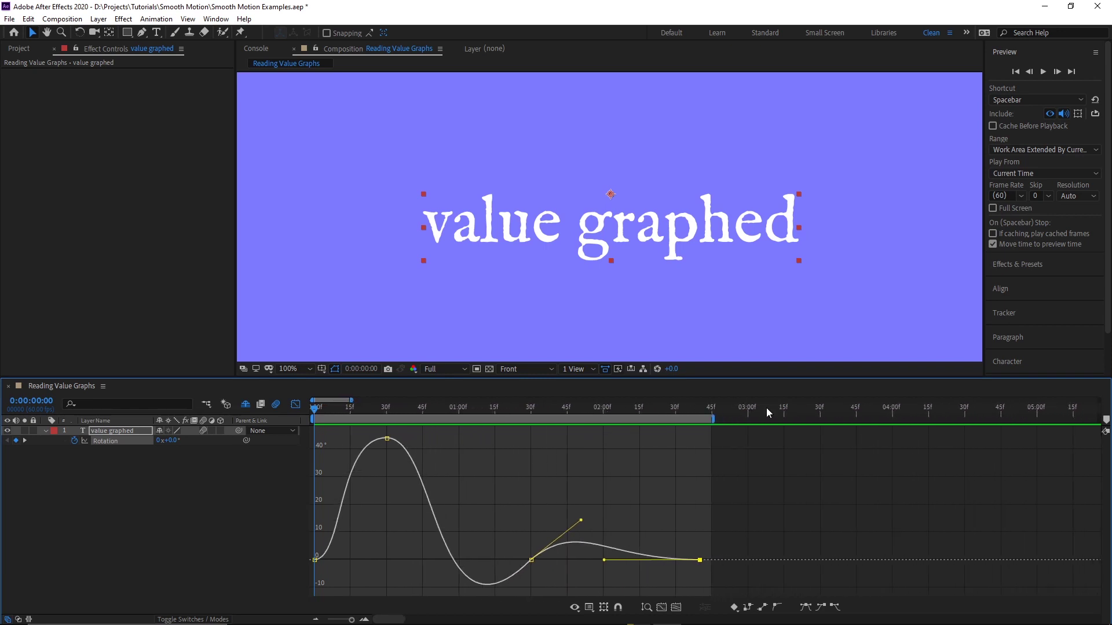
left_click_drag(854, 409, 874, 408)
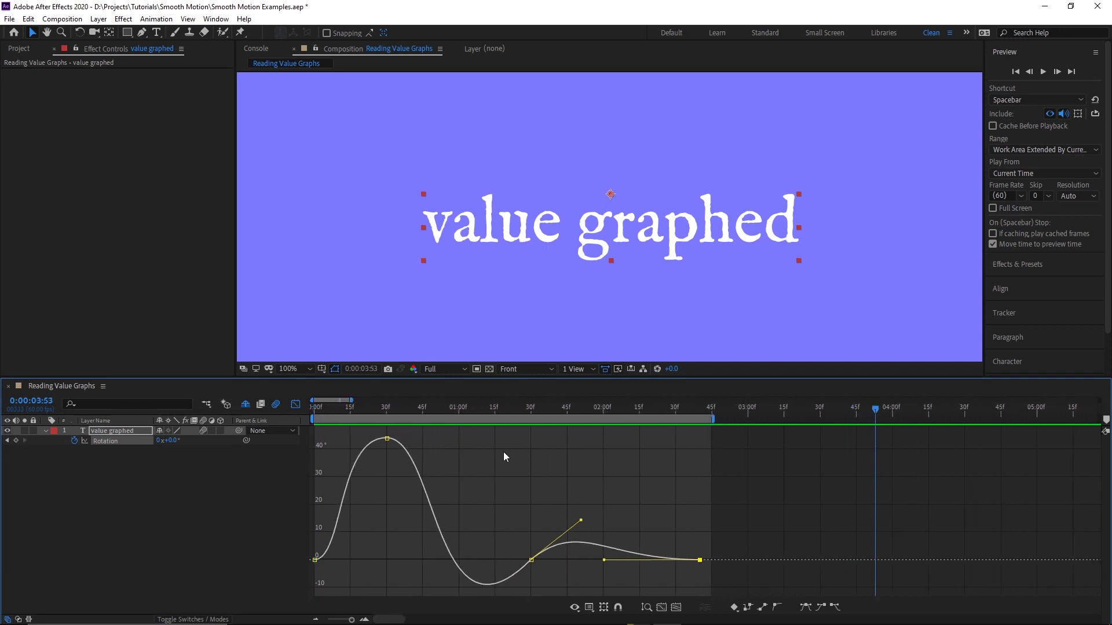
left_click(16, 441)
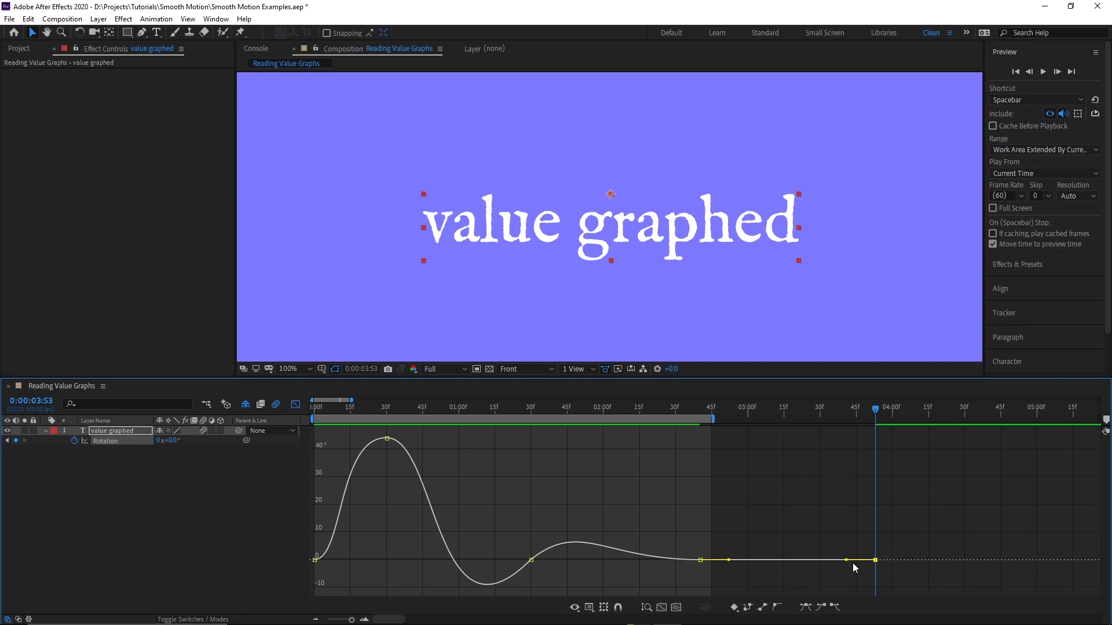
Step: Reshape the keyframe handles so the rotation settles flat, then preview from the start
left_click_drag(846, 562, 785, 562)
left_click_drag(731, 557, 732, 550)
left_click_drag(604, 560, 618, 574)
key("Home")
key("space")
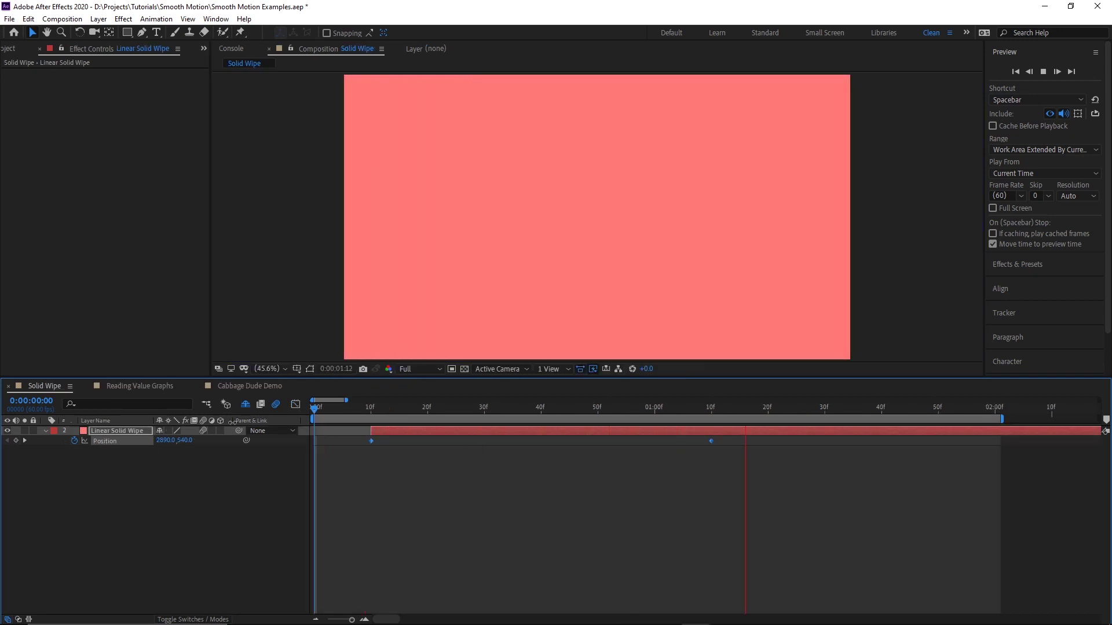
Step: Show the Linear Solid Wipe's Position animation as a speed graph
left_click(295, 404)
left_click(589, 608)
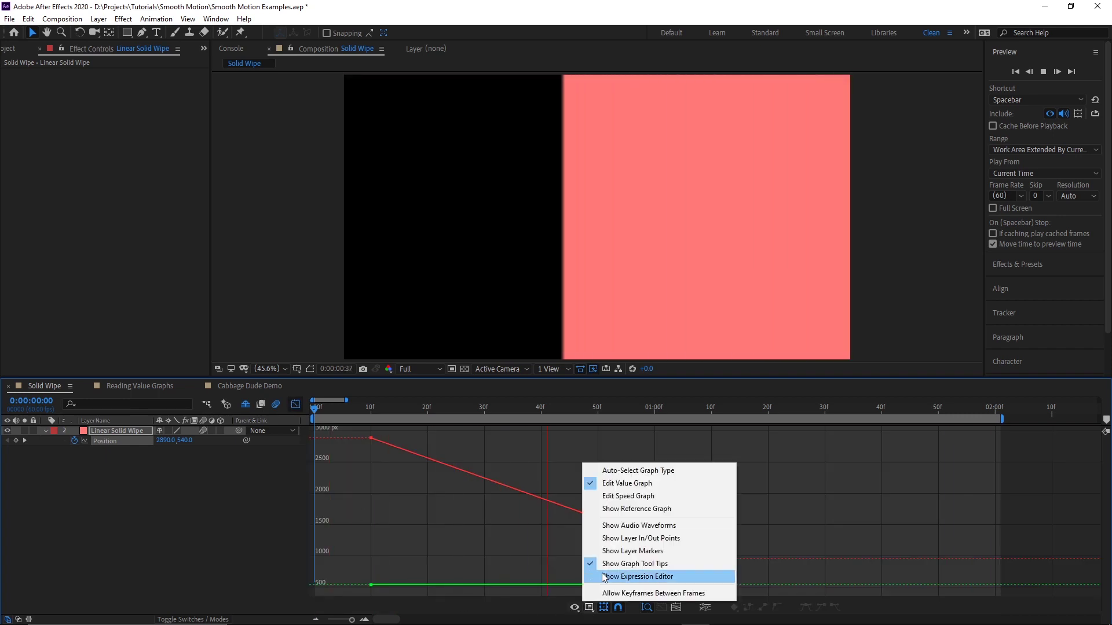
left_click(608, 496)
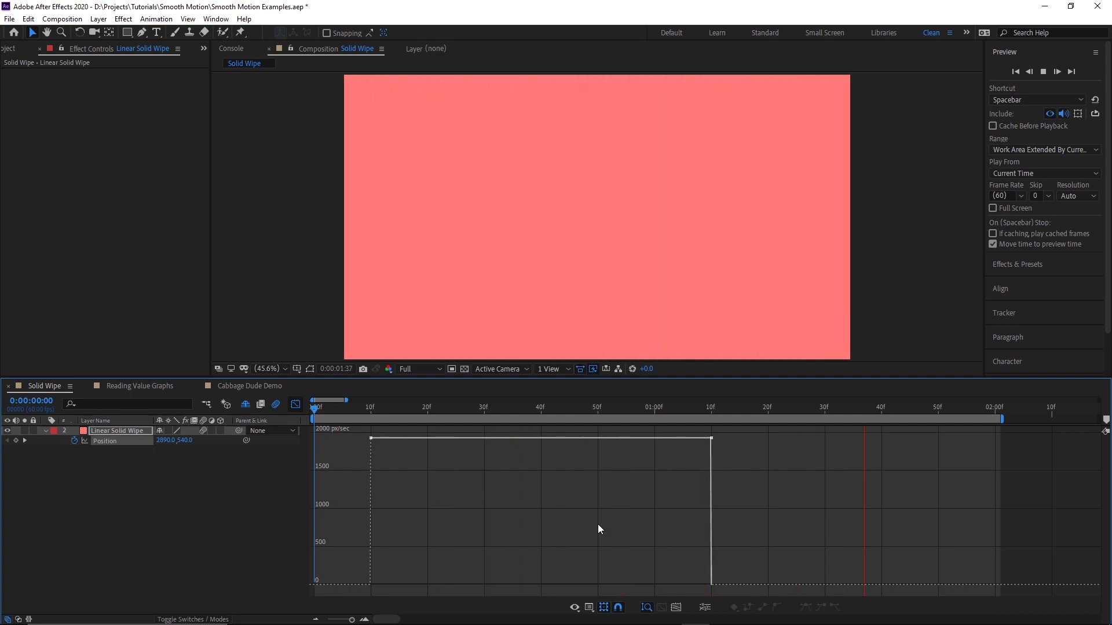
Step: Apply Easy Ease (F9) to both Position keyframes and preview the wipe
key("space")
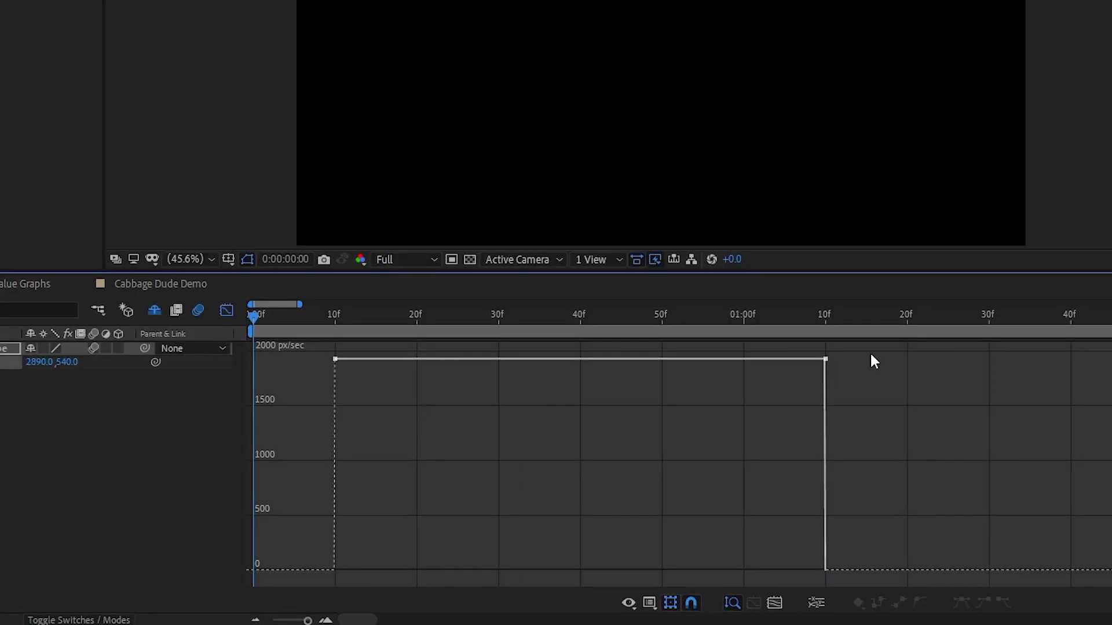
left_click_drag(740, 430, 331, 471)
key("F9")
left_click(321, 444)
key("space")
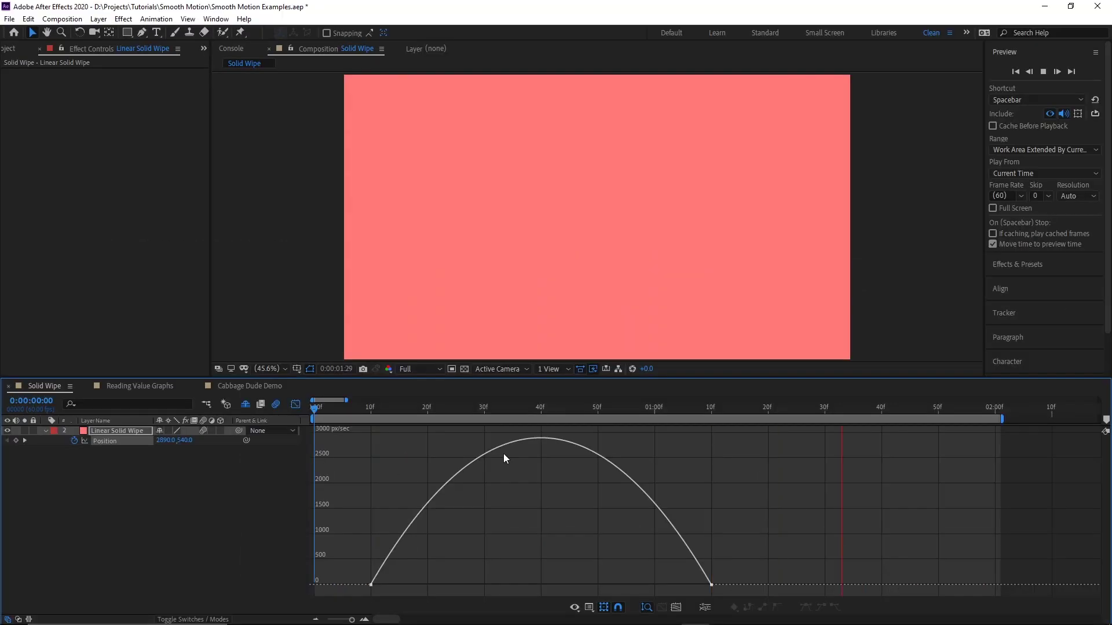
Step: Stretch a Position keyframe's easing influence to 100% and preview the wipe from the start
key("space")
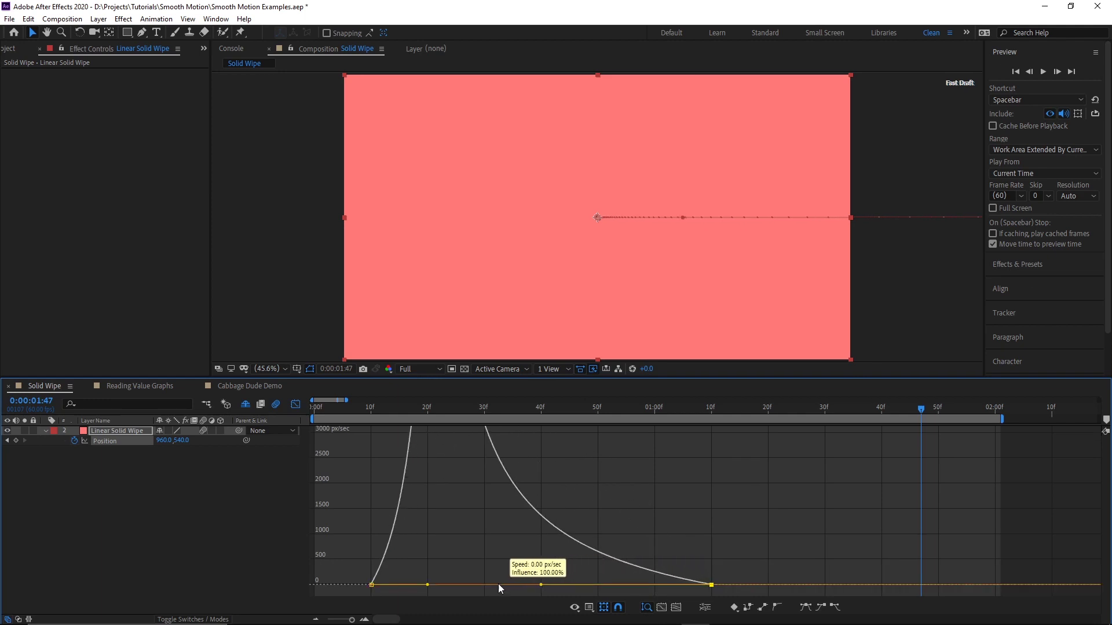
left_click_drag(499, 588, 497, 585)
left_click_drag(357, 409, 305, 417)
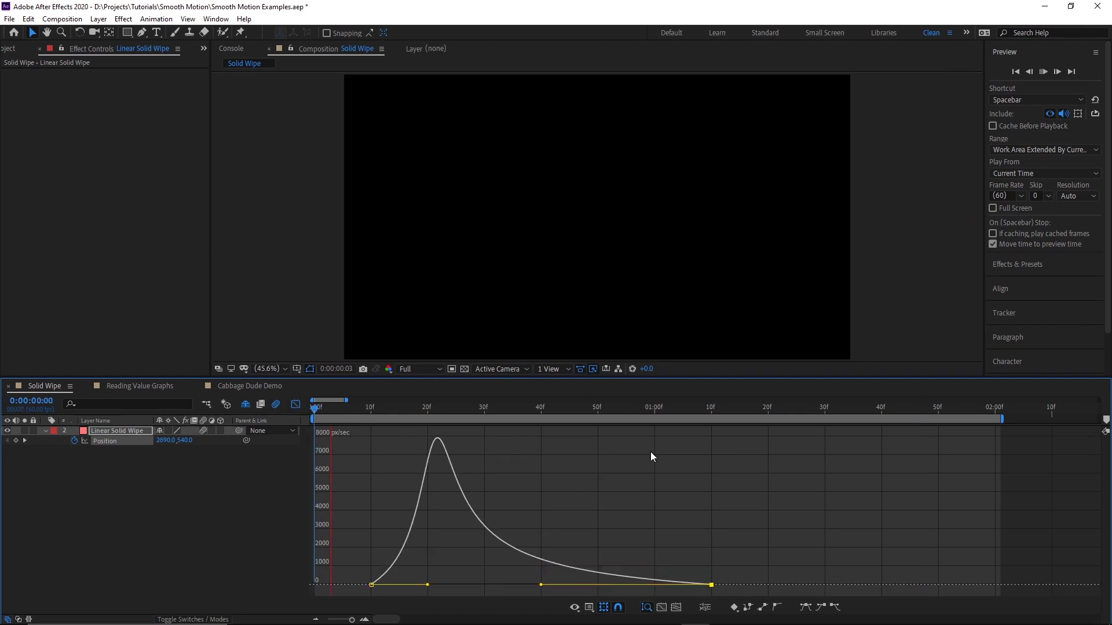
key("space")
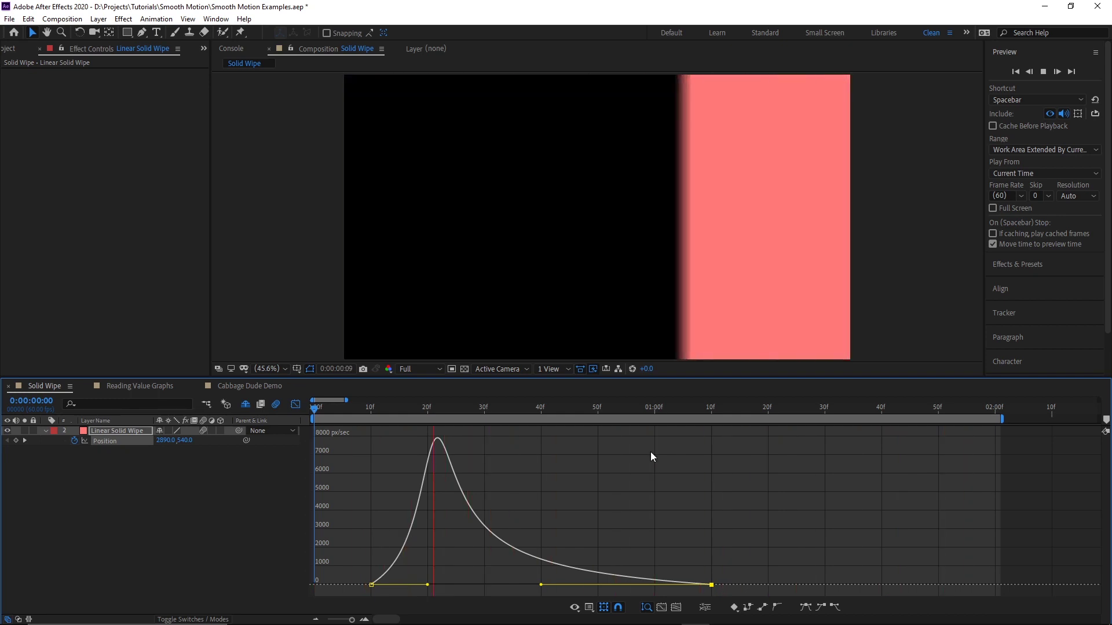
key("space")
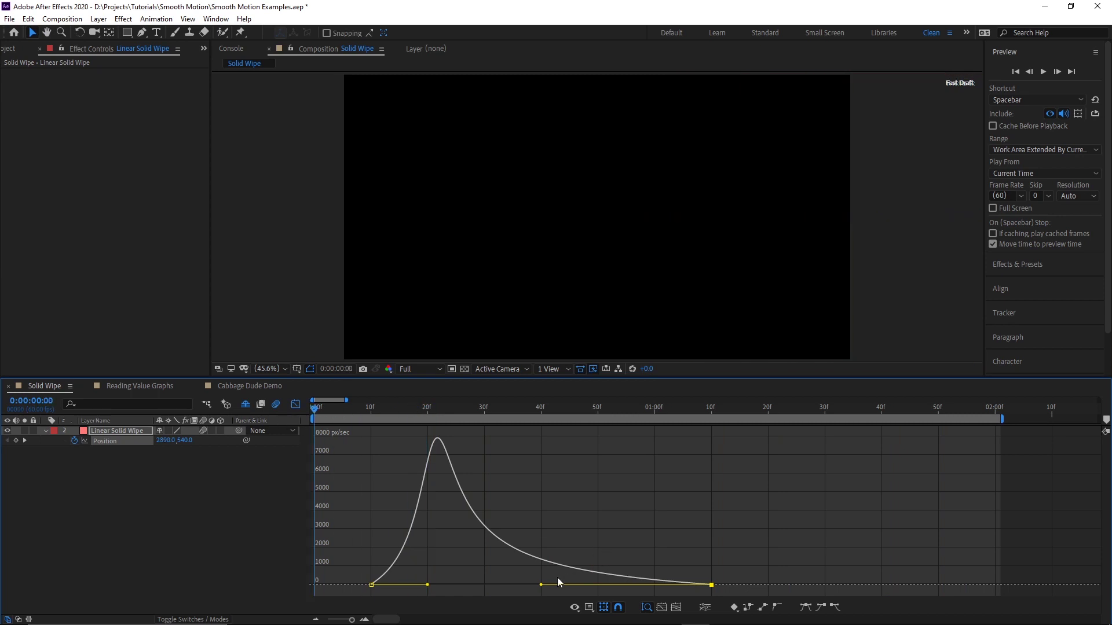
Step: Give the second Position keyframe full incoming influence so speed peaks early, then preview
left_click_drag(600, 591, 599, 591)
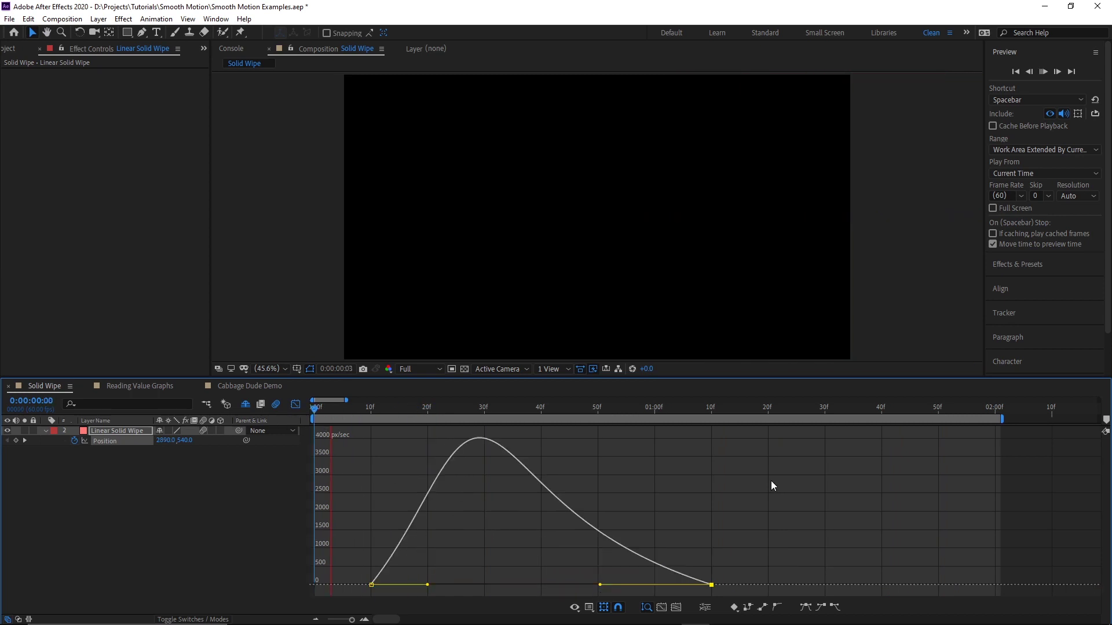
key("space")
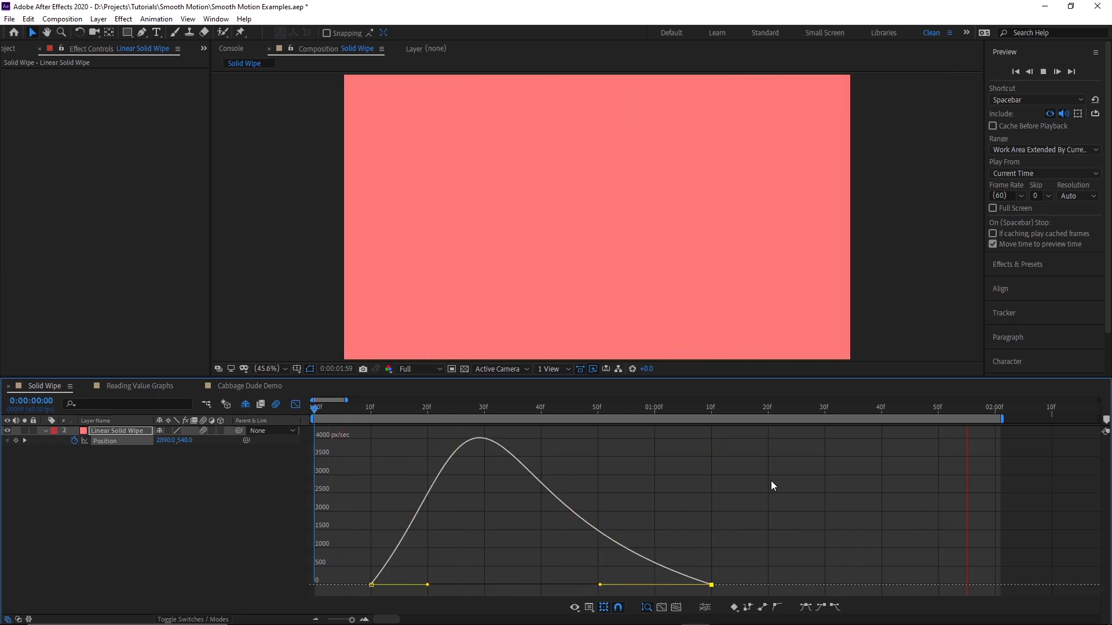
key("space")
left_click_drag(664, 573, 336, 575)
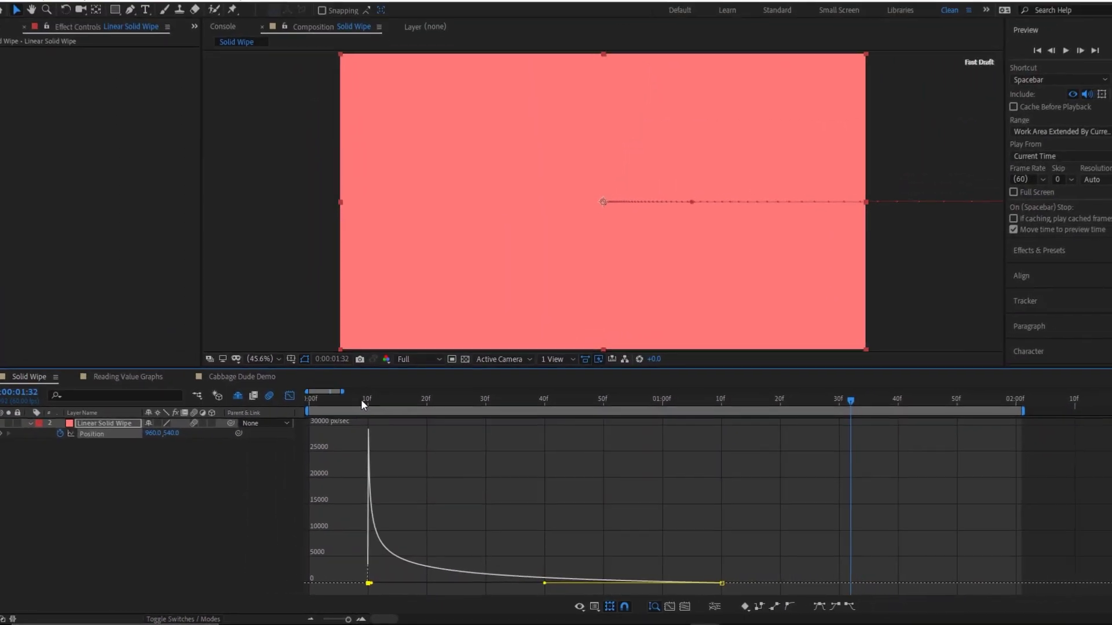
key("Home")
key("space")
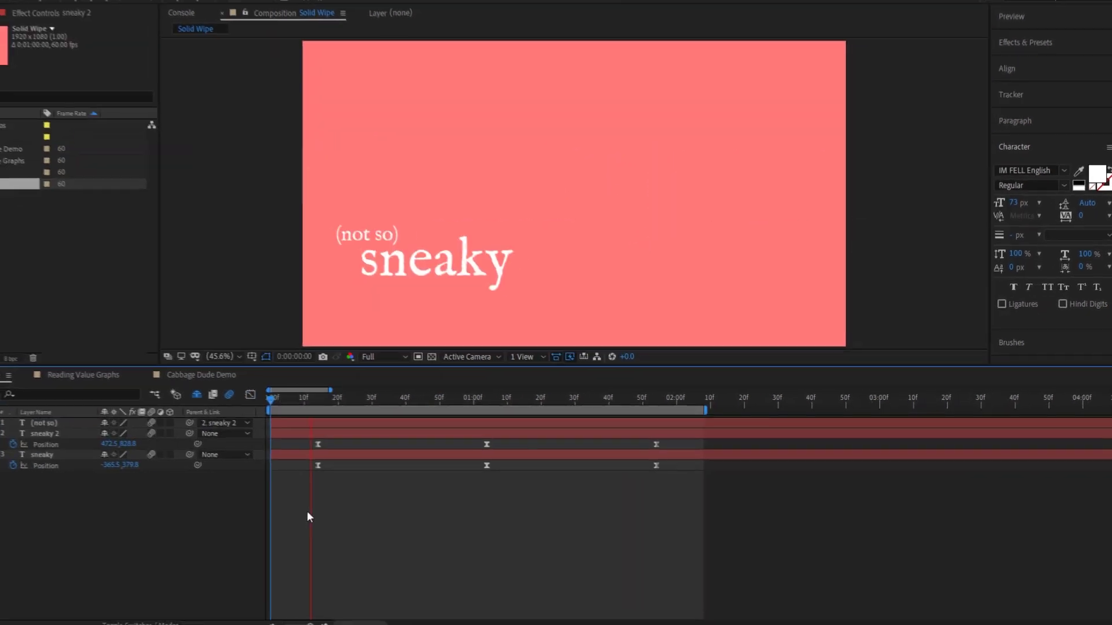
Step: Select the sneaky layer and view its motion in the speed graph
left_click(12, 464)
left_click(218, 393)
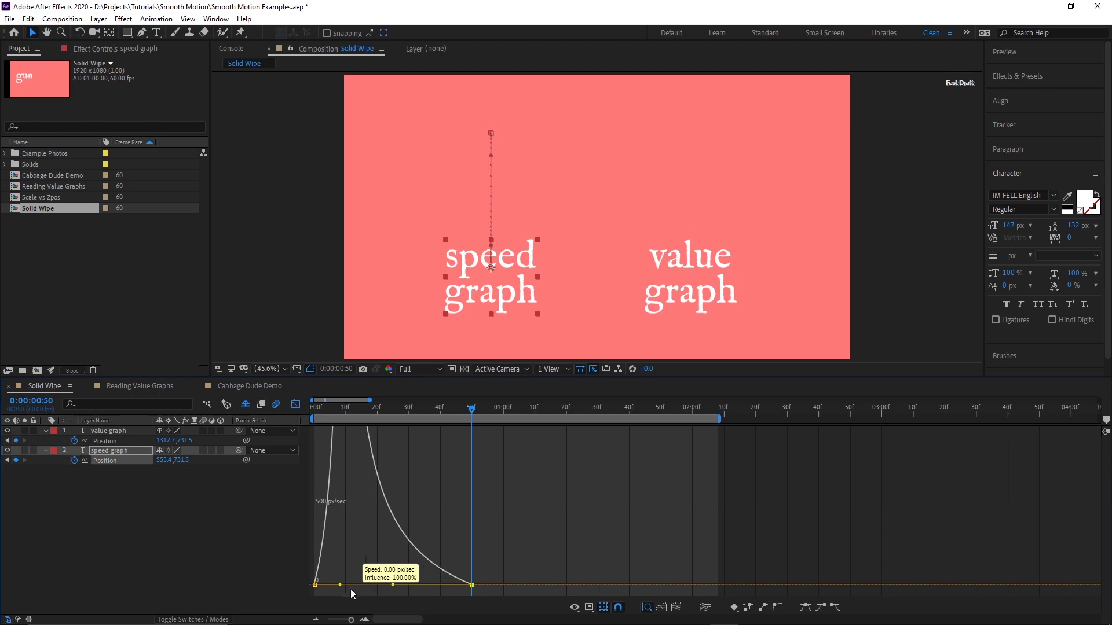
Step: Preview the text animation, return to the layer bars, and open the value graph layer's Position options
key("space")
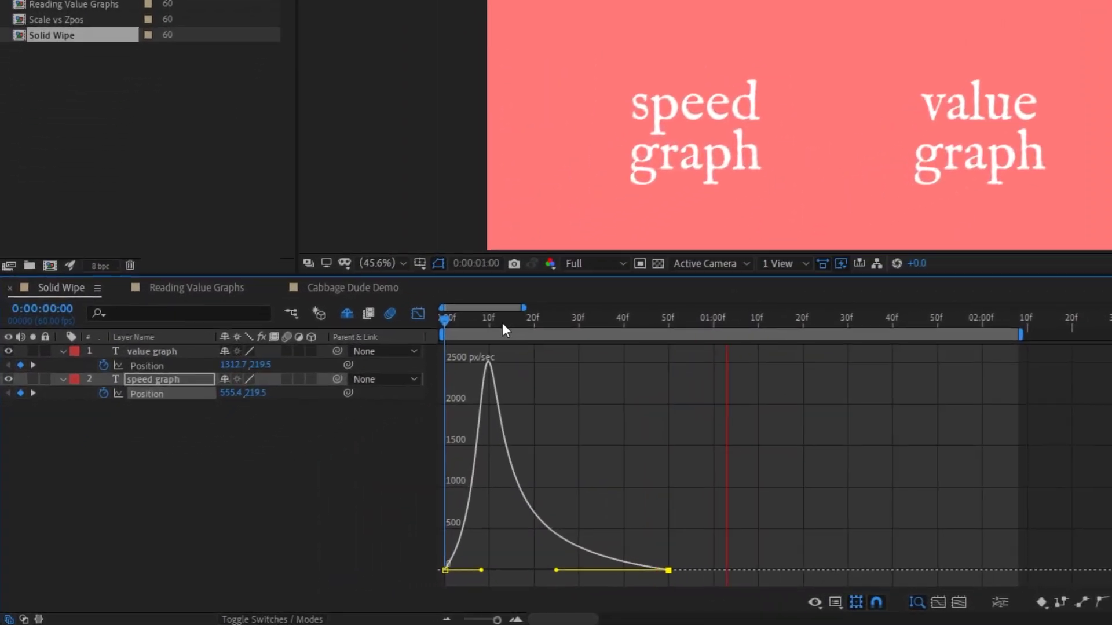
key("space")
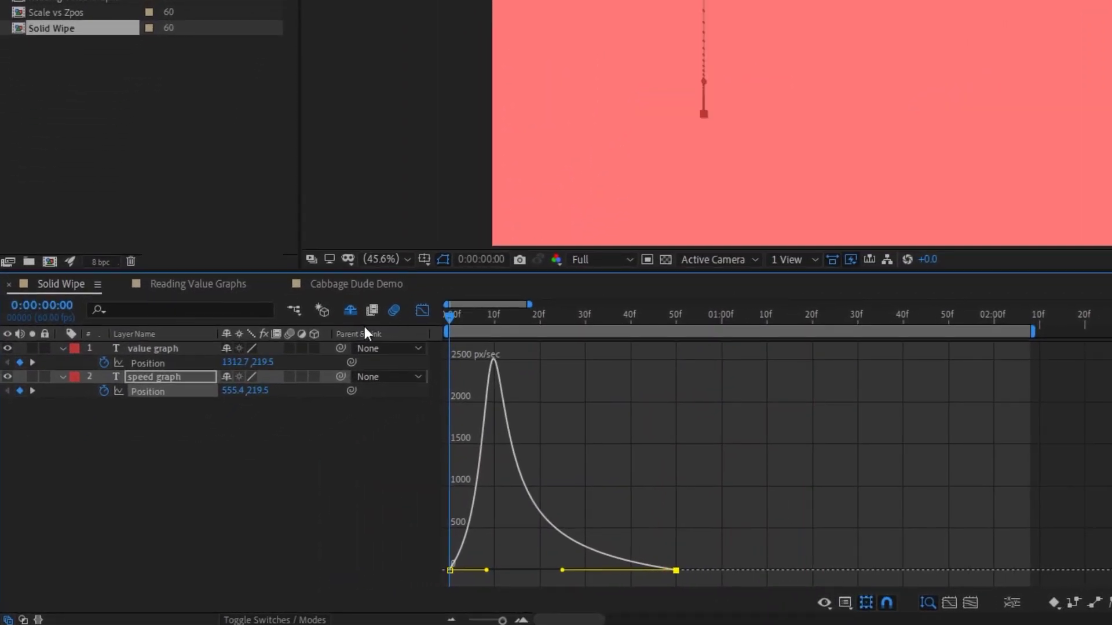
left_click(422, 310)
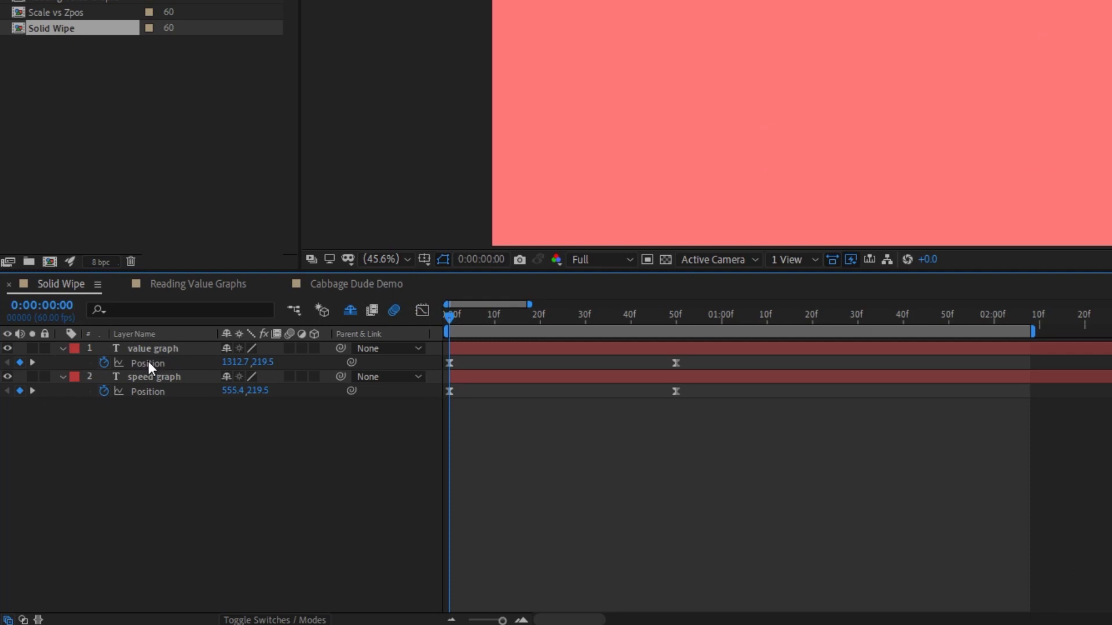
left_click(151, 365)
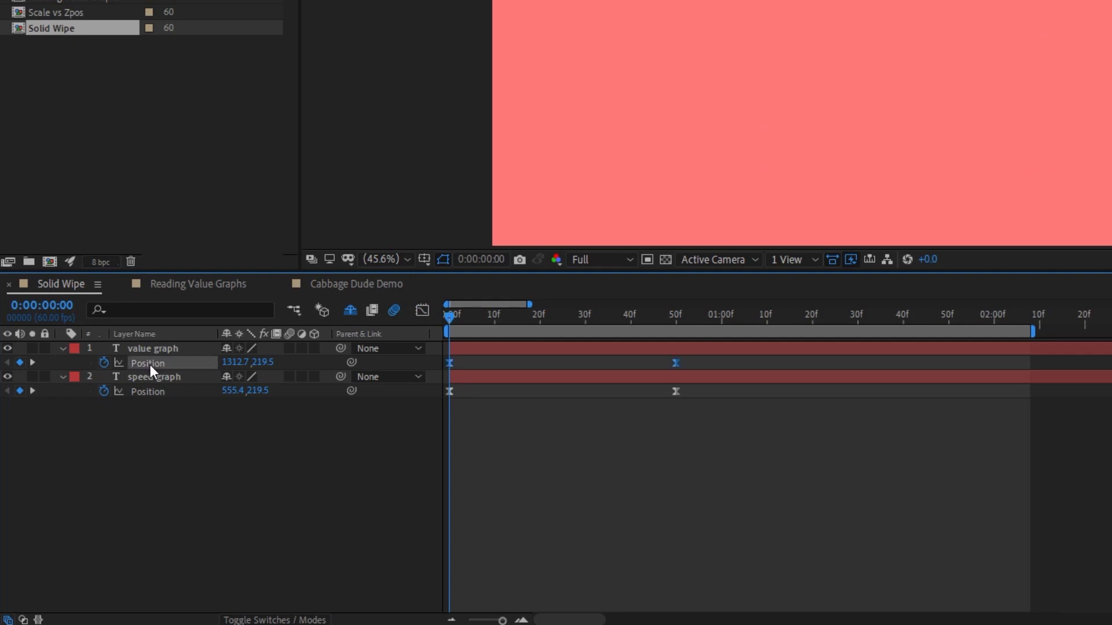
right_click(150, 365)
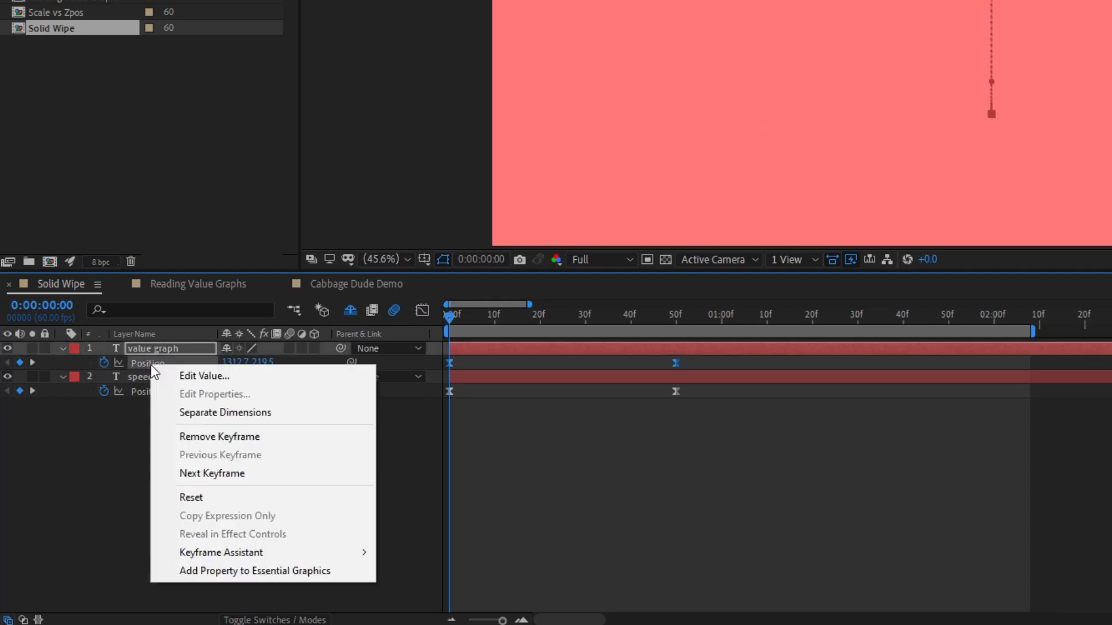
Step: Split 'value graph' Position into X and Y, reshape the Y Position bezier eases, and preview
left_click(209, 413)
left_click(422, 310)
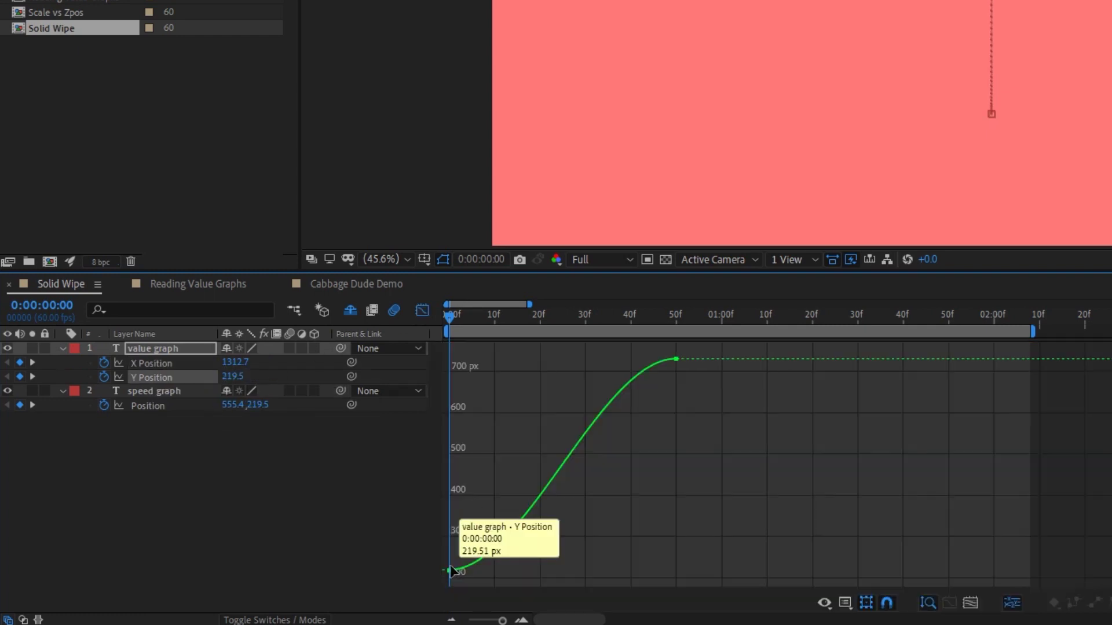
left_click_drag(521, 576, 499, 573)
left_click_drag(550, 365, 451, 363)
left_click_drag(472, 570, 526, 570)
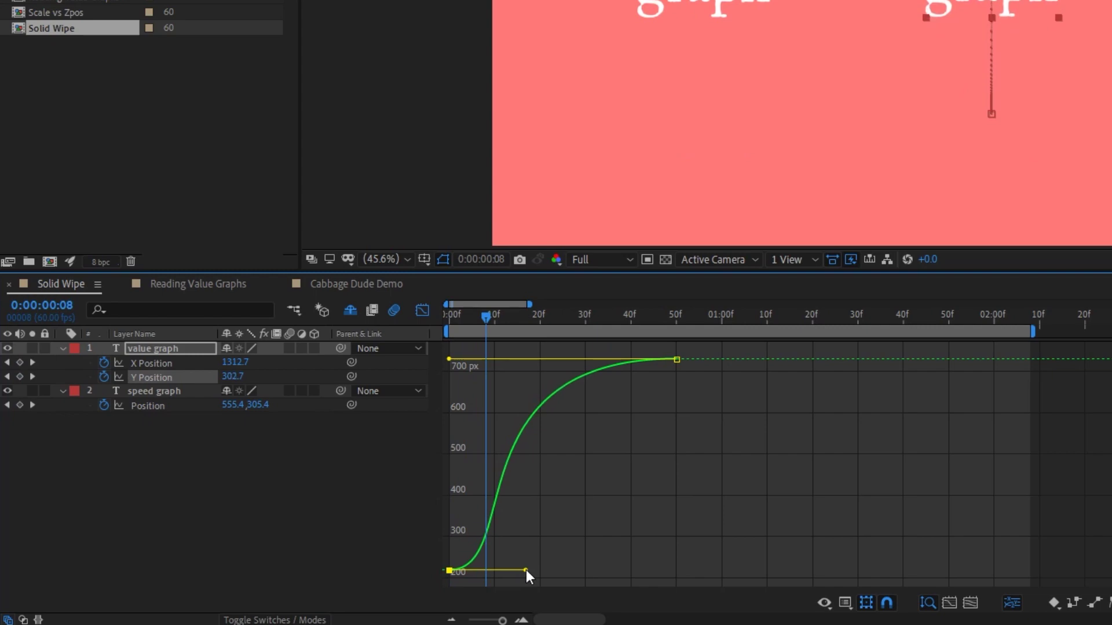
key("space")
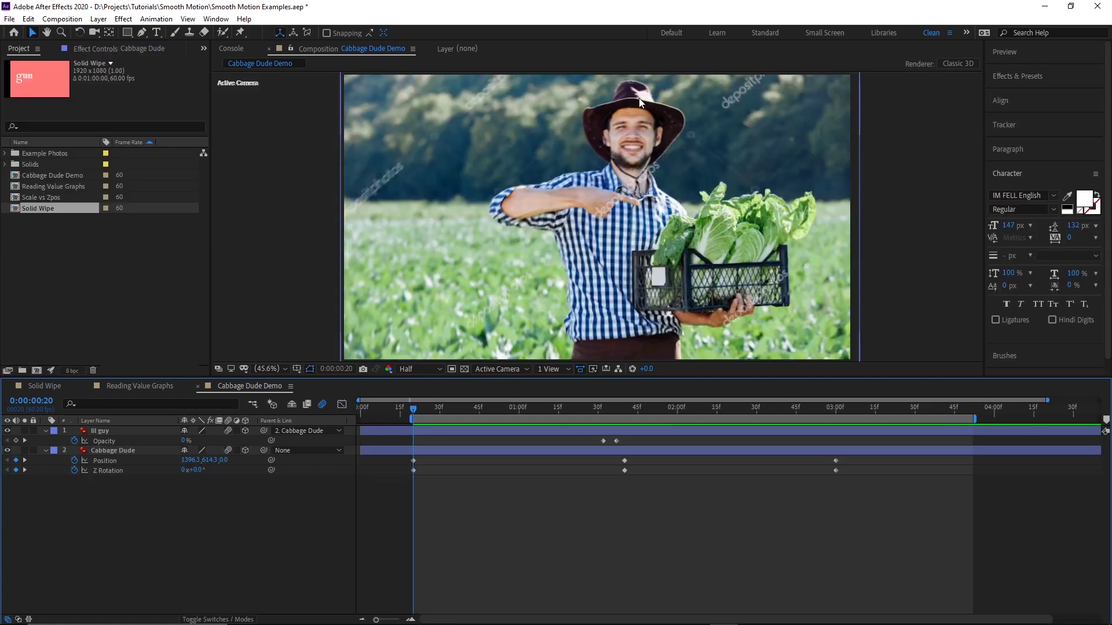
Step: Inspect the farmer's face at 100%, refit the view, and preview the camera push
key("/")
left_click_drag(646, 112, 492, 125)
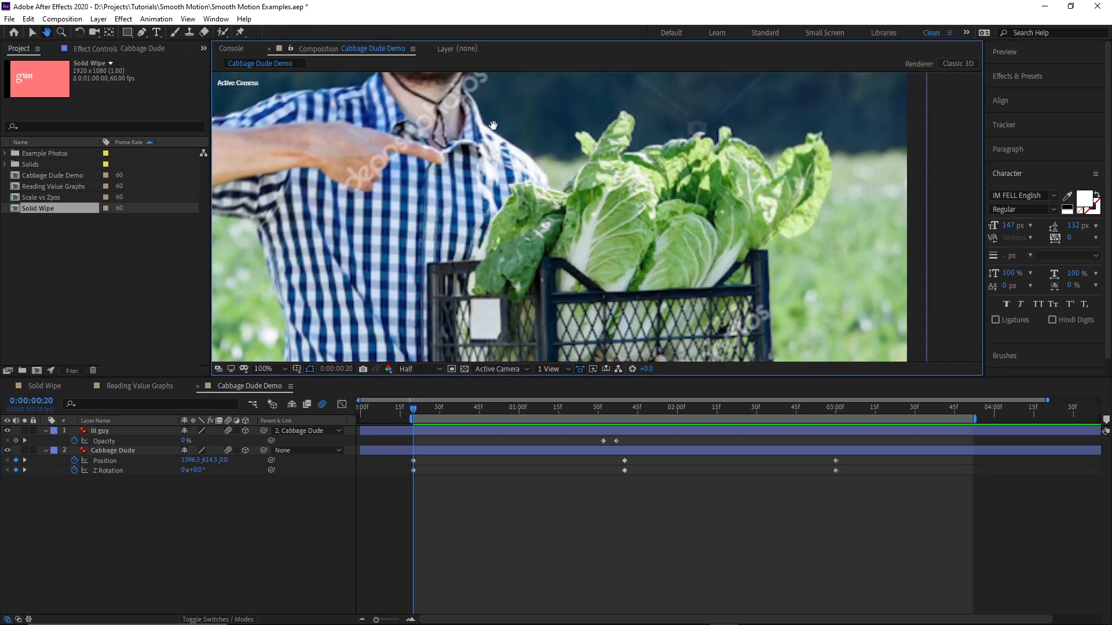
key("shift+slash")
key("space")
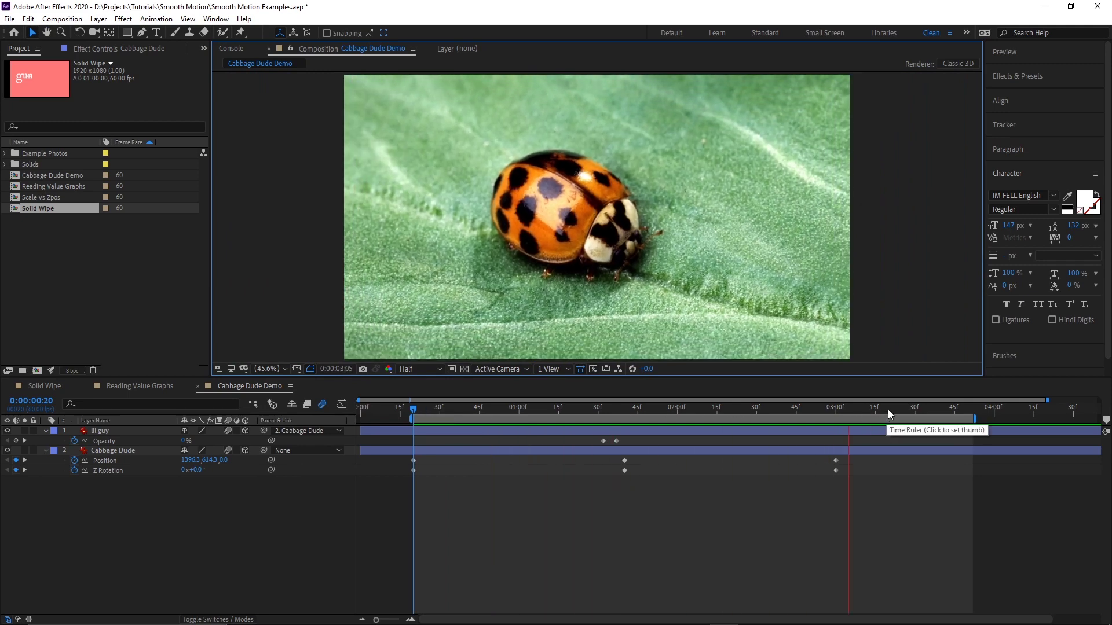
key("space")
key("space")
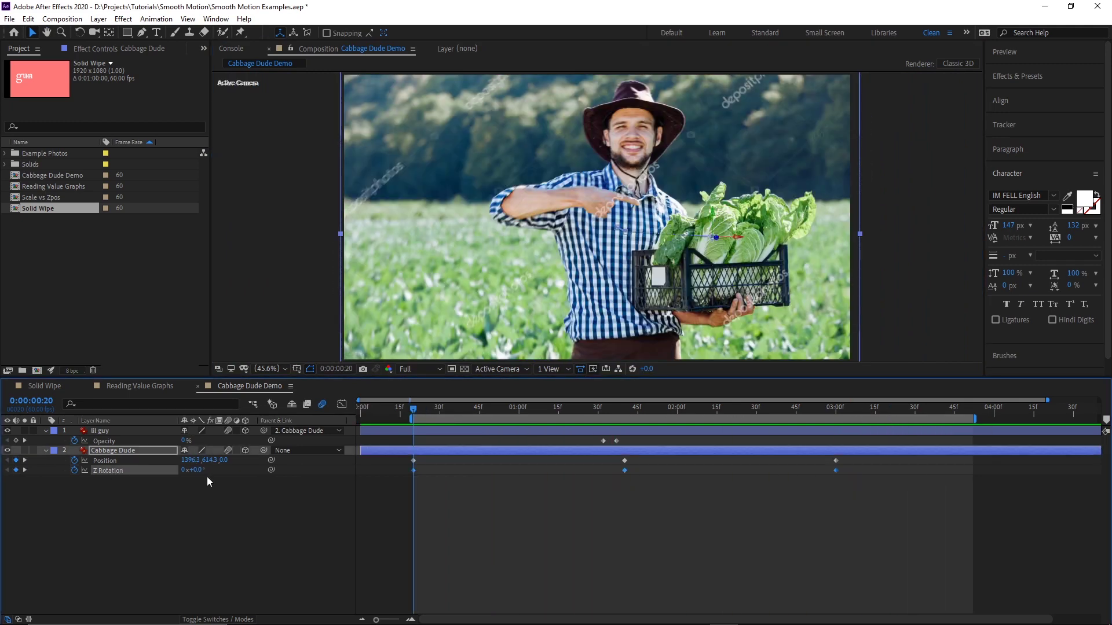
Step: Delete both Cabbage Dude Z Rotation keyframes and select its Position property
left_click_drag(591, 479, 450, 484)
key("Delete")
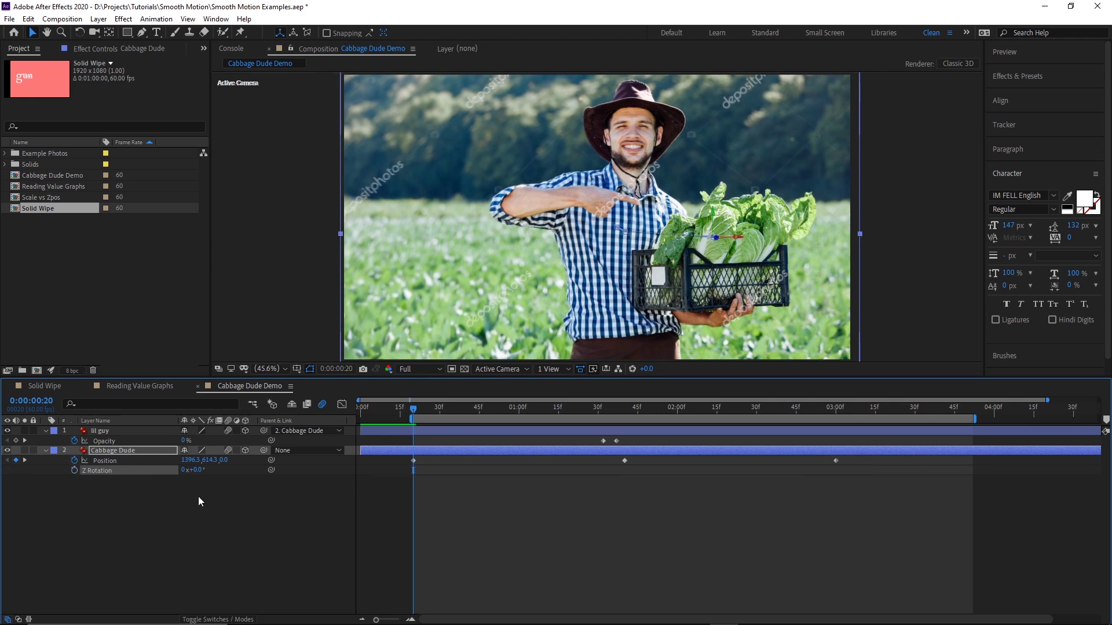
left_click(107, 461)
Step: Separate Cabbage Dude's Position dimensions, delete the X and Y keyframes at 3 seconds, and show graphs
right_click(112, 463)
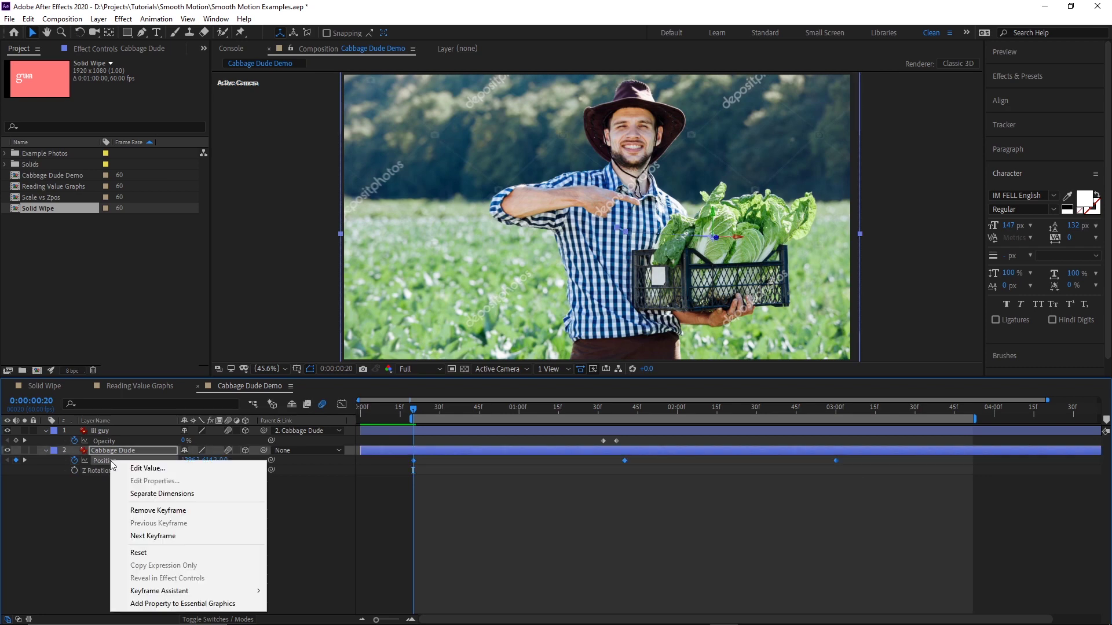
left_click(209, 501)
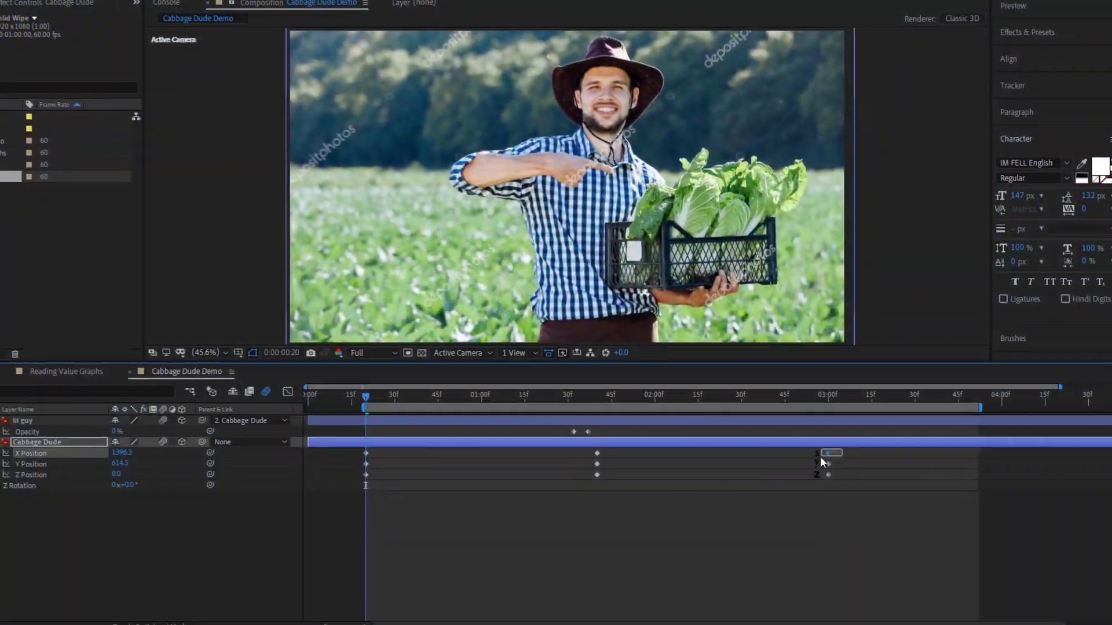
left_click(836, 466)
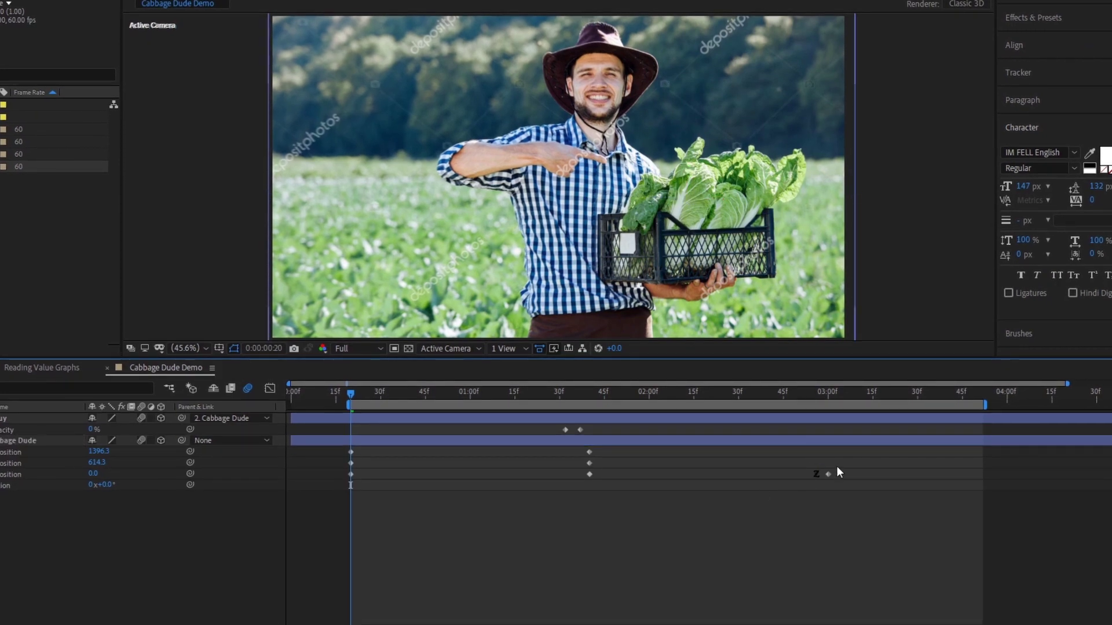
left_click_drag(853, 449, 326, 475)
left_click(352, 505)
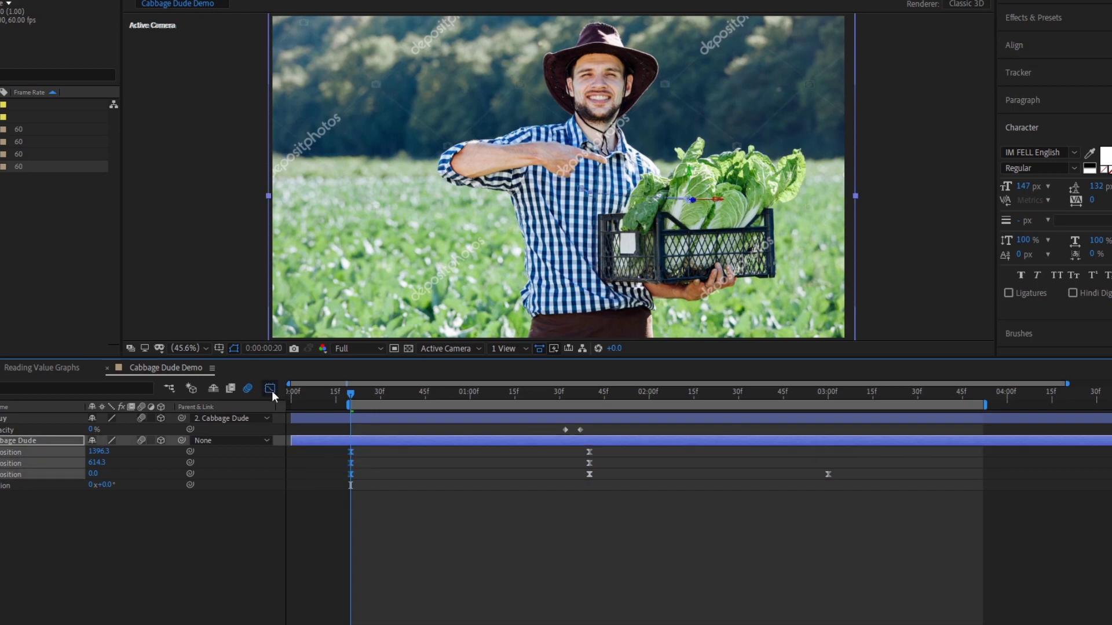
left_click(270, 388)
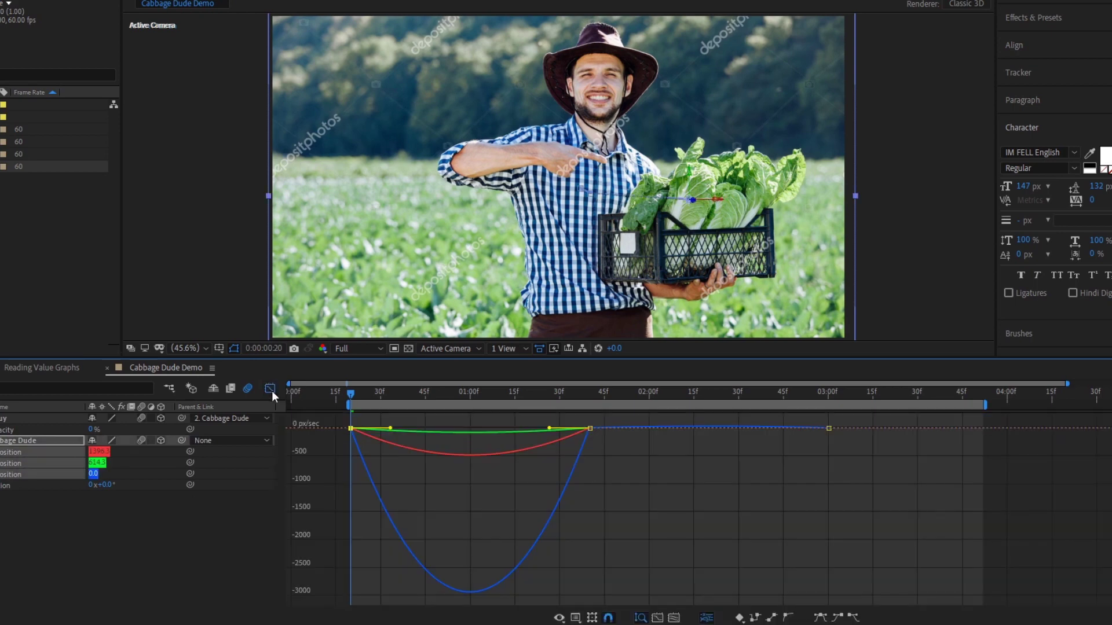
Step: Increase the easing influence on Cabbage Dude's position speed curves and preview the push
left_click(575, 618)
left_click(425, 443)
left_click_drag(390, 429, 541, 429)
key("space")
Step: Show only the Z Position value graph with auto-zoom height, zoomed in, lowest keyframe selected
left_click(29, 475)
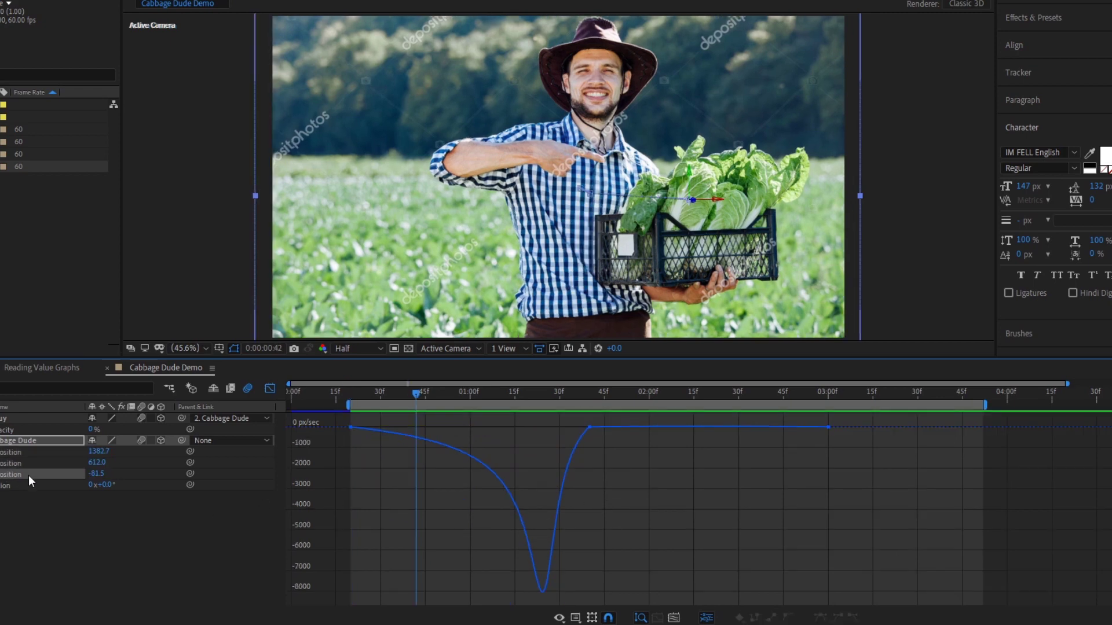
left_click(575, 617)
left_click(623, 478)
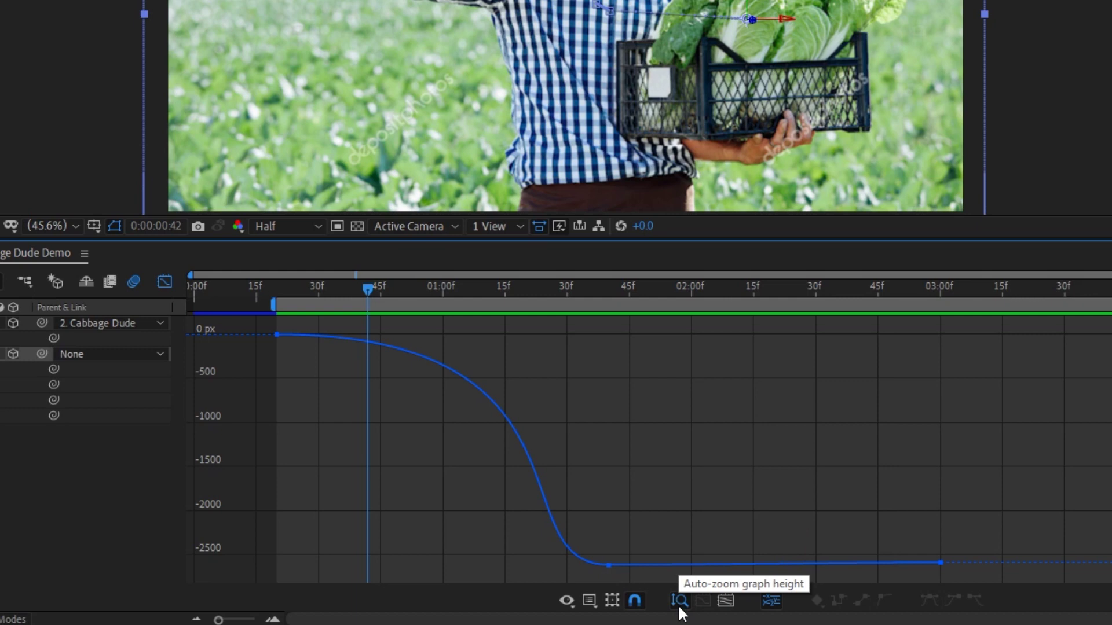
left_click(679, 605)
left_click_drag(203, 276, 563, 276)
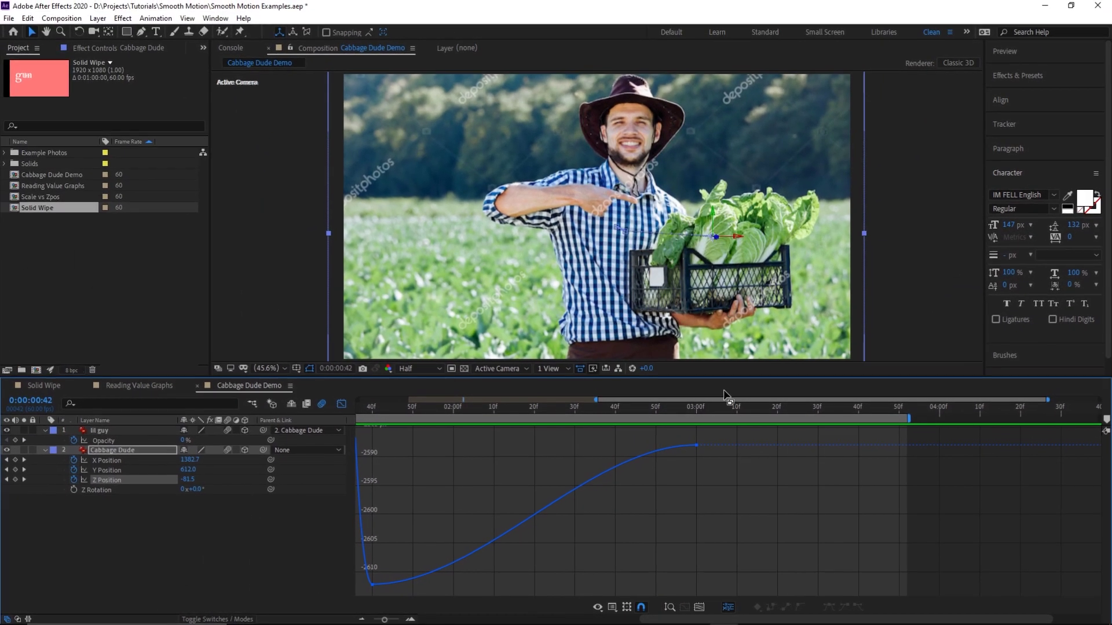
left_click_drag(727, 399, 616, 399)
left_click(554, 585)
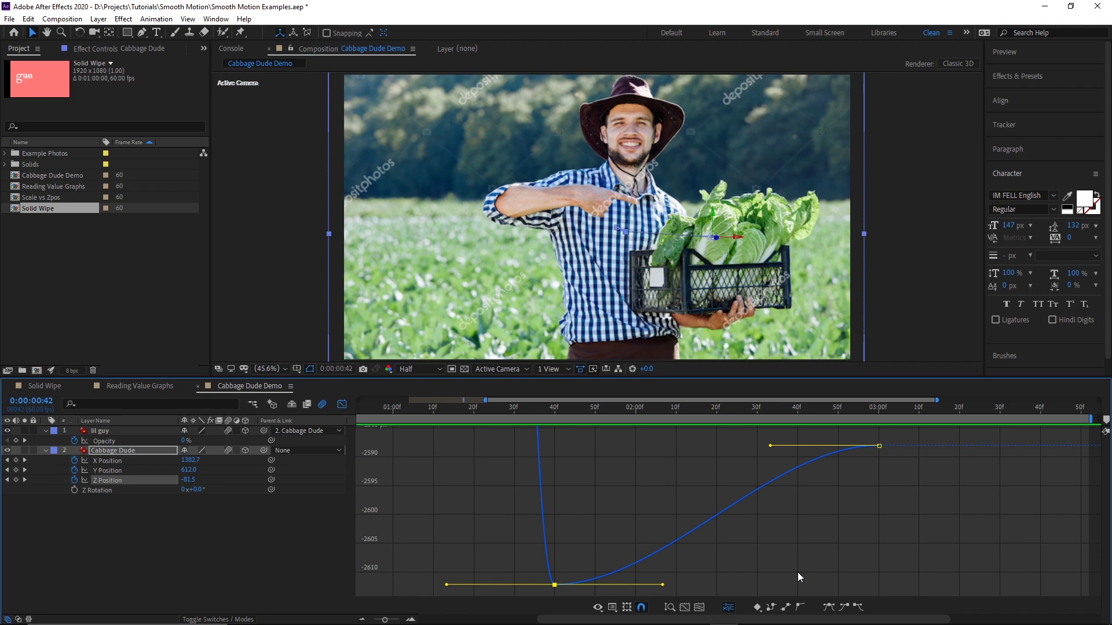
Step: Check the push-in frames around 1:33, select the bottom Z Position keyframe, and preview
left_click(527, 409)
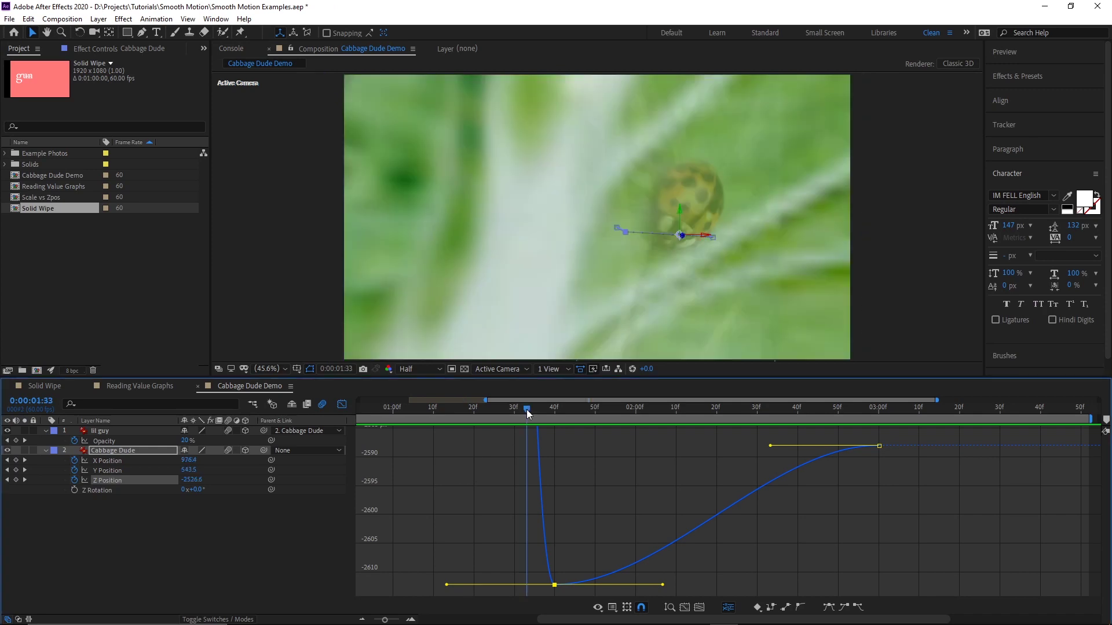
left_click(577, 503)
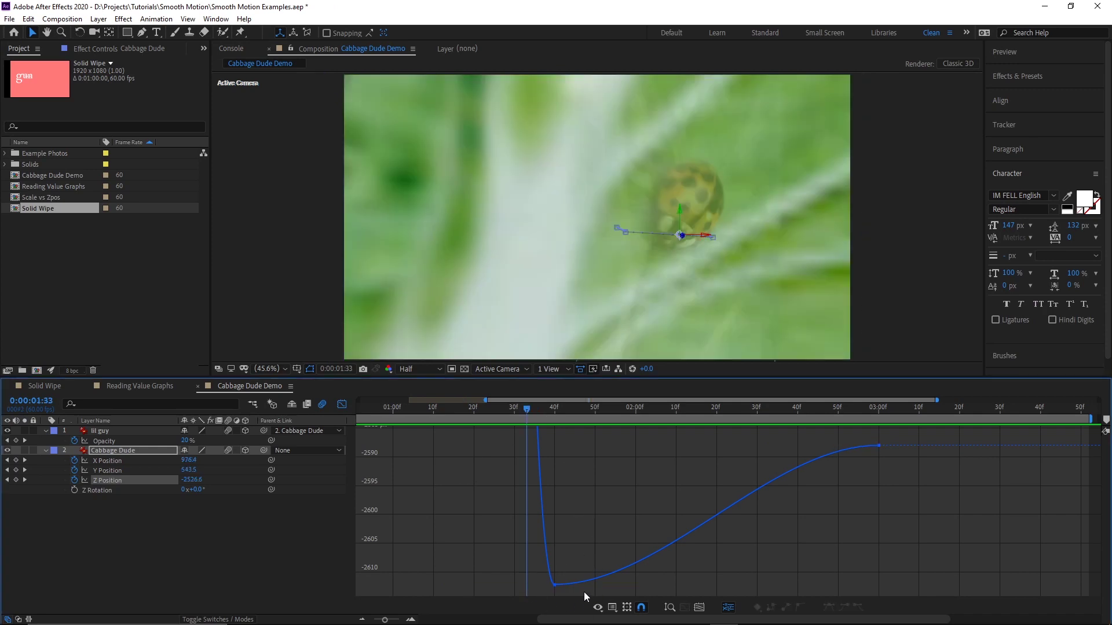
left_click_drag(528, 408, 406, 408)
left_click_drag(521, 556, 841, 588)
left_click(681, 579)
key("minus")
key("space")
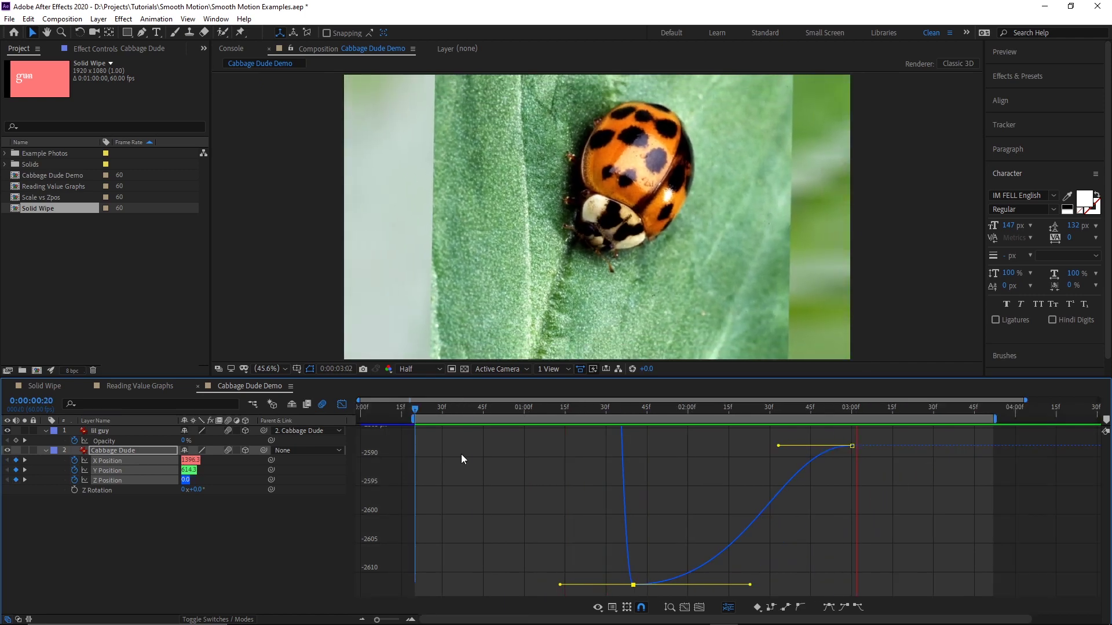
key("space")
Step: Lengthen the ease into the final Z Position keyframe and preview it
left_click_drag(873, 431, 798, 493)
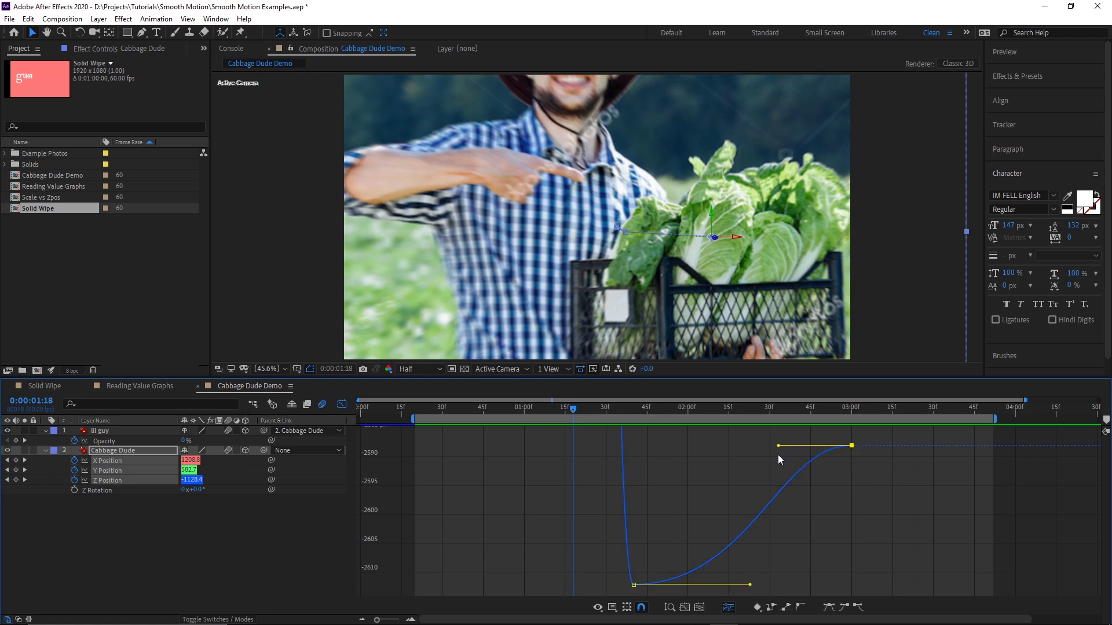
left_click_drag(779, 447, 688, 447)
key("space")
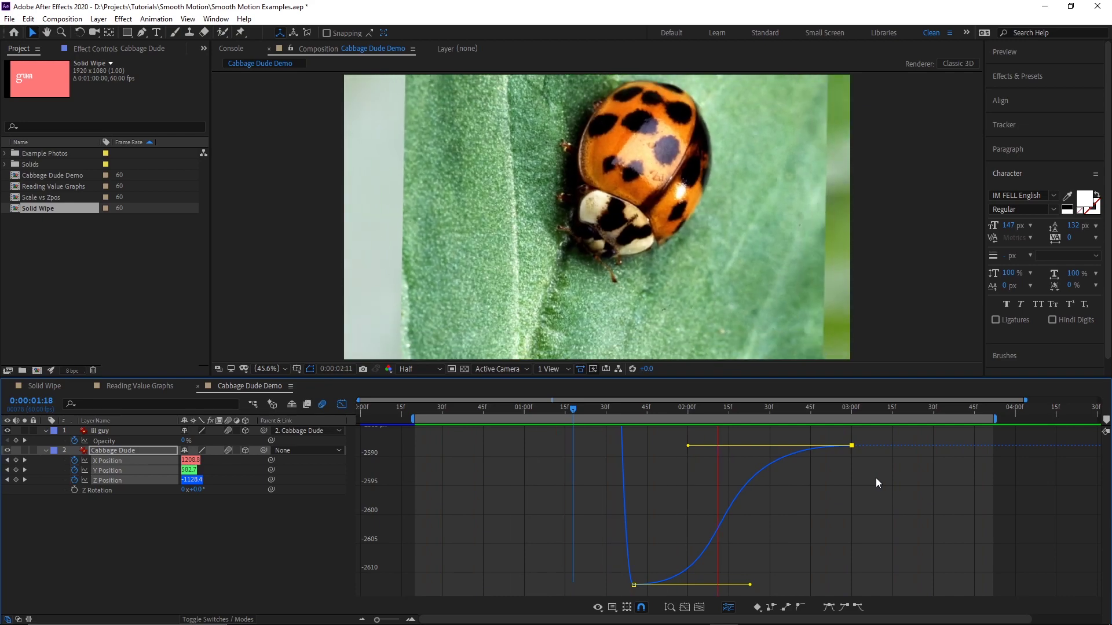
key("space")
Step: Shorten the bottom keyframe's outgoing ease slightly, preview, and return to keyframe bar view
left_click_drag(750, 585, 729, 581)
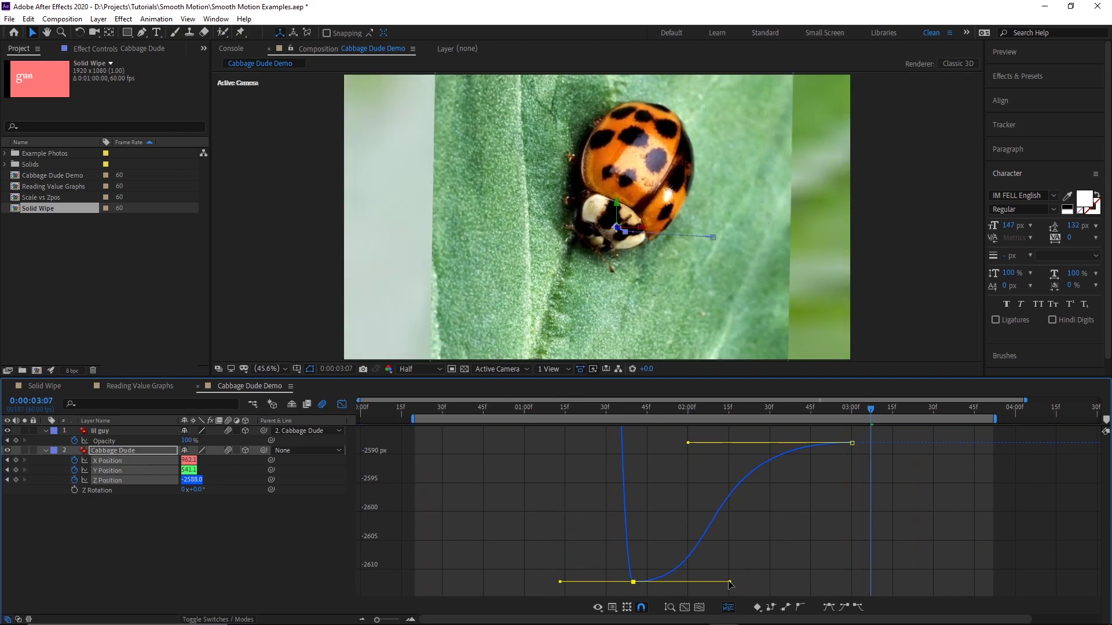
key("space")
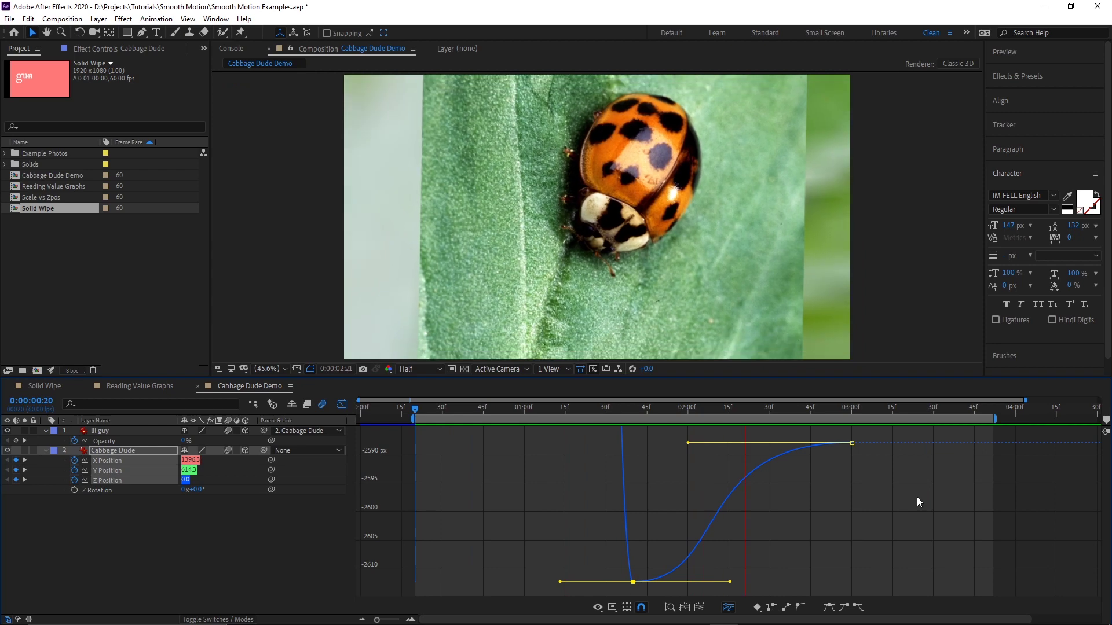
key("space")
key("shift+F3")
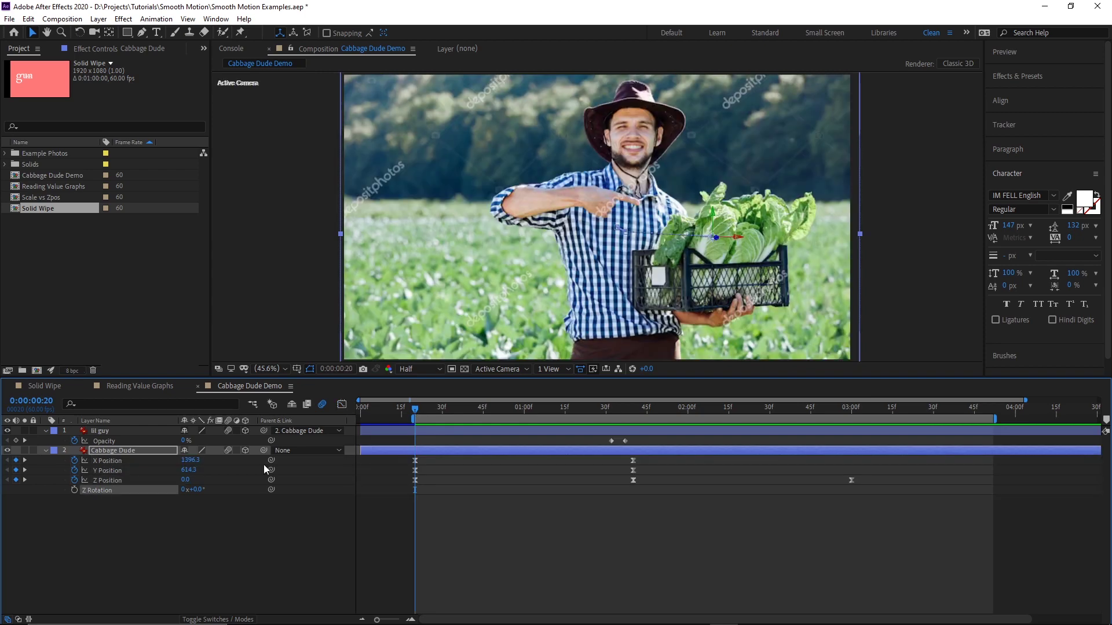
Step: Keyframe Cabbage Dude's Z Rotation: 0° at 0:20, -95° at 1:40, -90° at 3:00
left_click(75, 490)
left_click(635, 408)
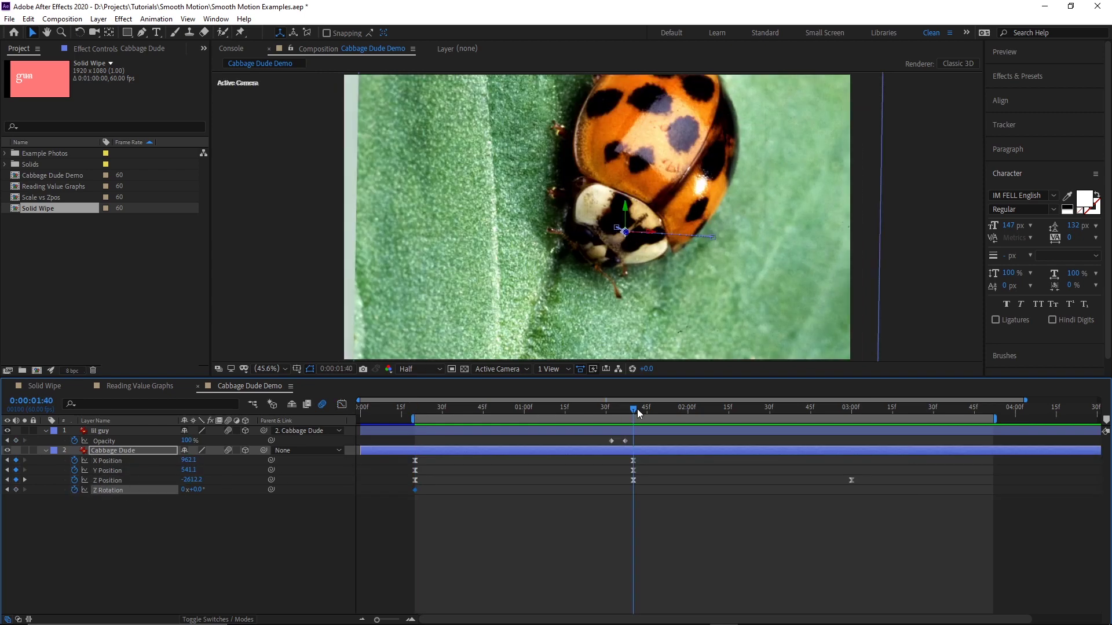
left_click(194, 490)
type("-95")
key("Return")
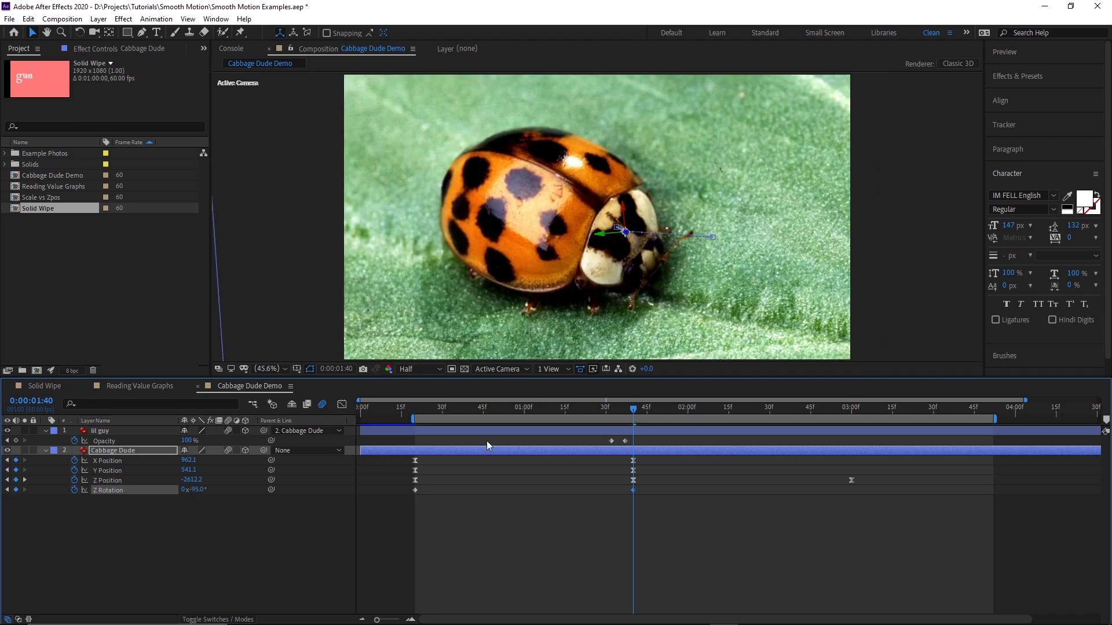
left_click(851, 409)
left_click(195, 490)
type("-90")
key("Return")
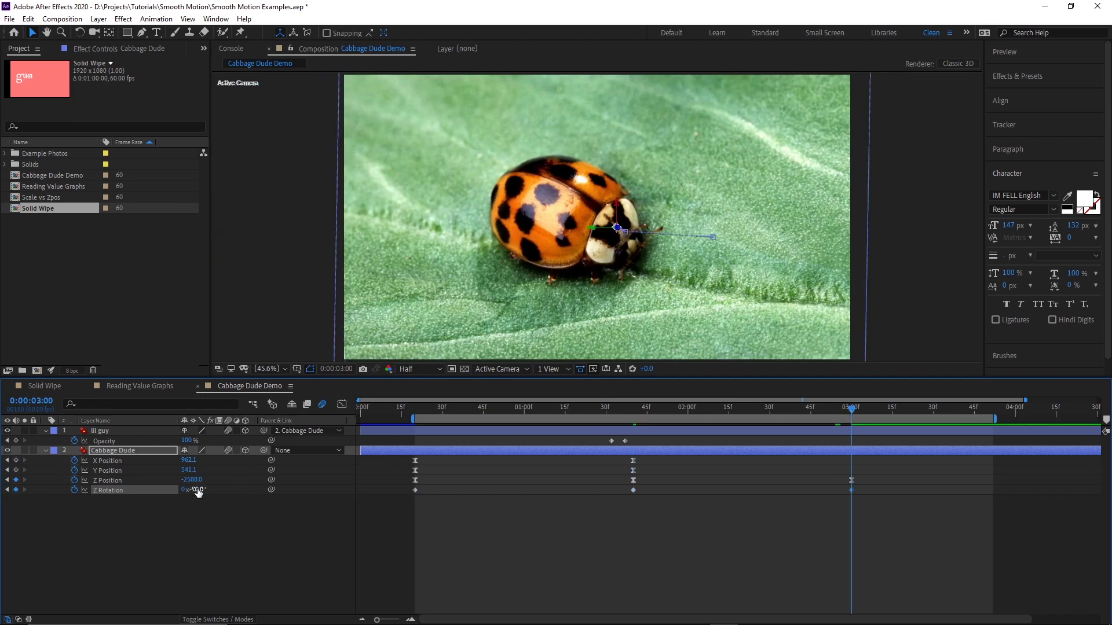
Step: Apply Easy Ease to all three Z Rotation keyframes and show them in the Graph Editor
left_click_drag(869, 488, 407, 504)
key("F9")
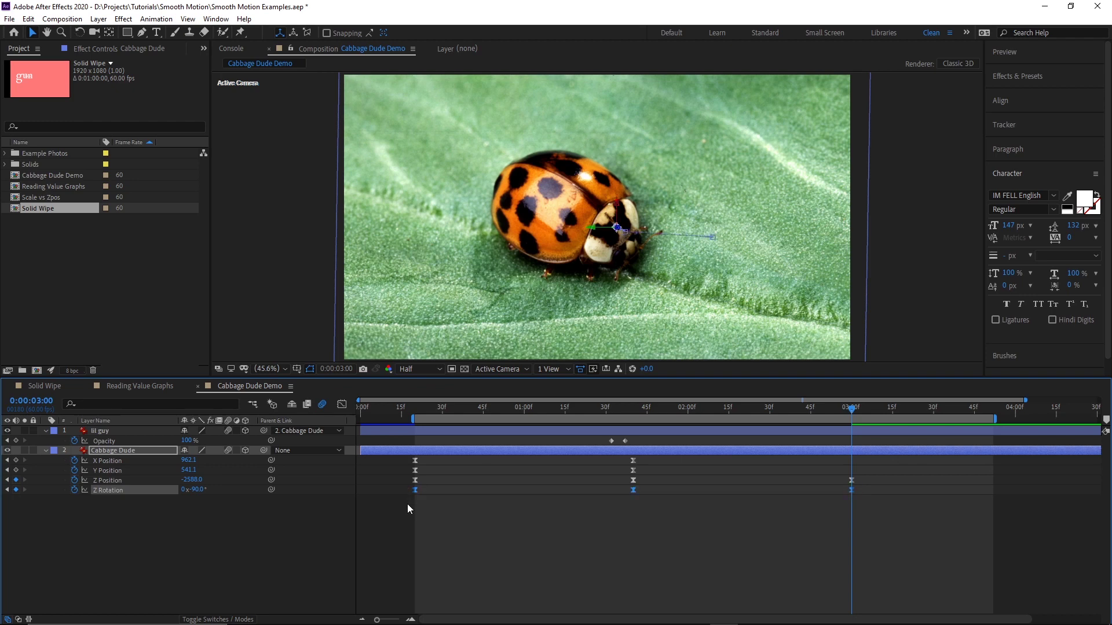
left_click(342, 405)
left_click(598, 607)
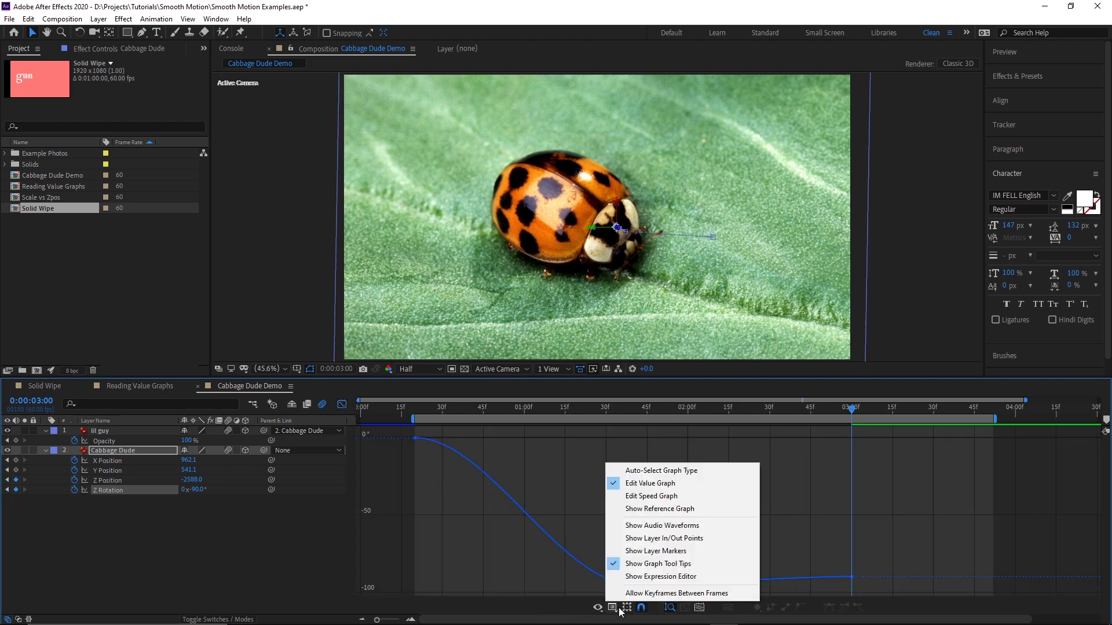
Step: Adjust the Z Rotation keyframe influence on the speed graph, then return to the value graph
left_click(657, 498)
left_click_drag(434, 434, 391, 464)
left_click_drag(473, 446, 571, 447)
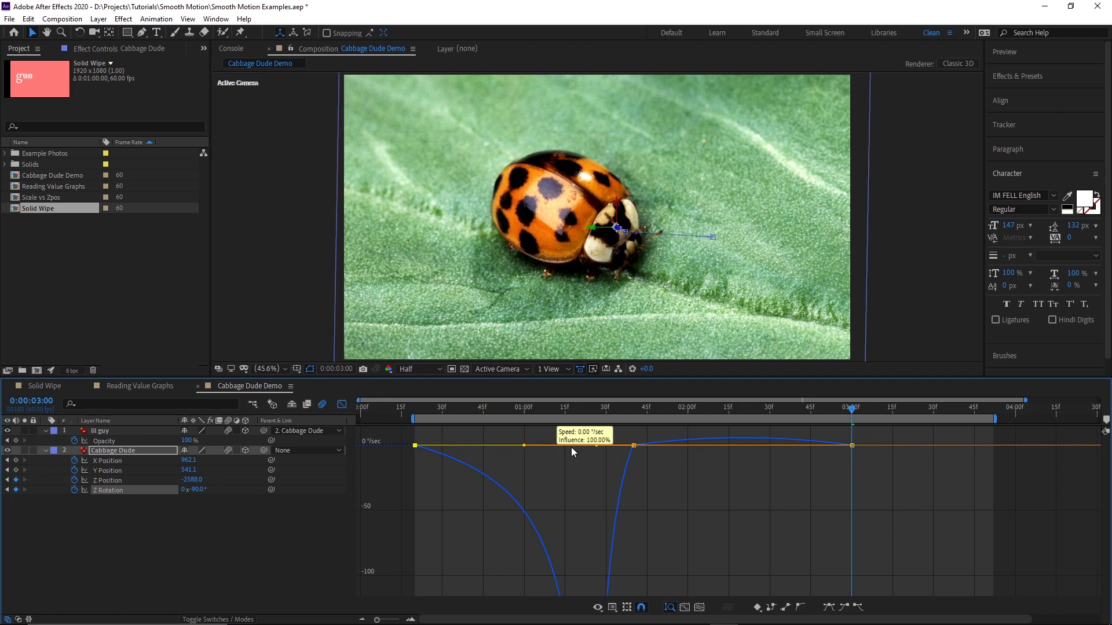
left_click(612, 607)
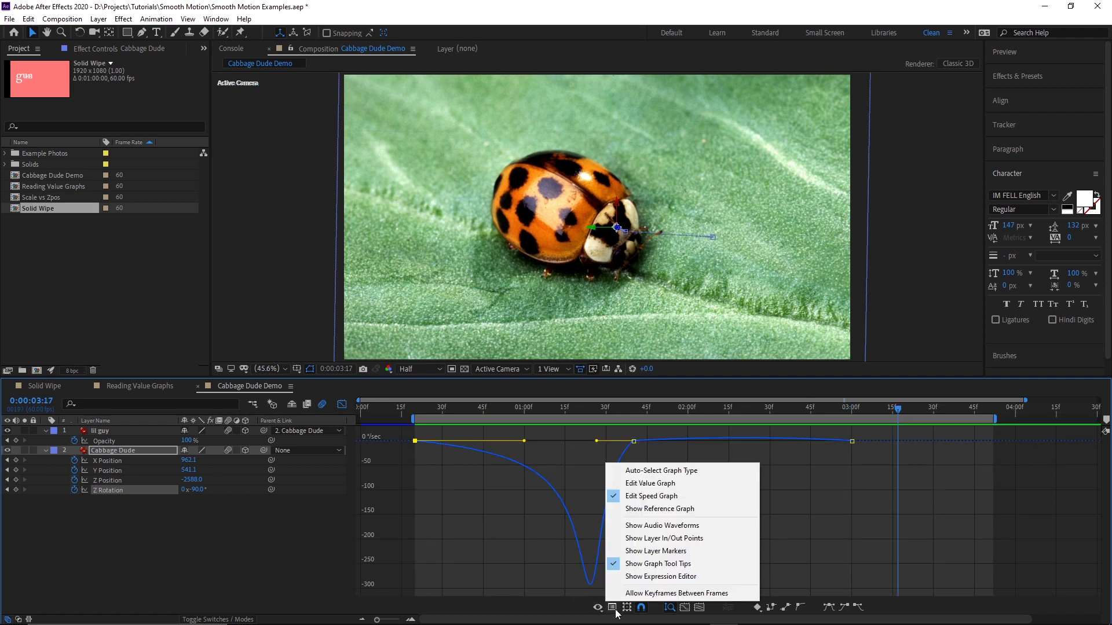
left_click(657, 484)
Step: Pull the 1:40 keyframe's outgoing handle to overshoot the rotation to about -100°
key("j")
left_click_drag(364, 407, 592, 401)
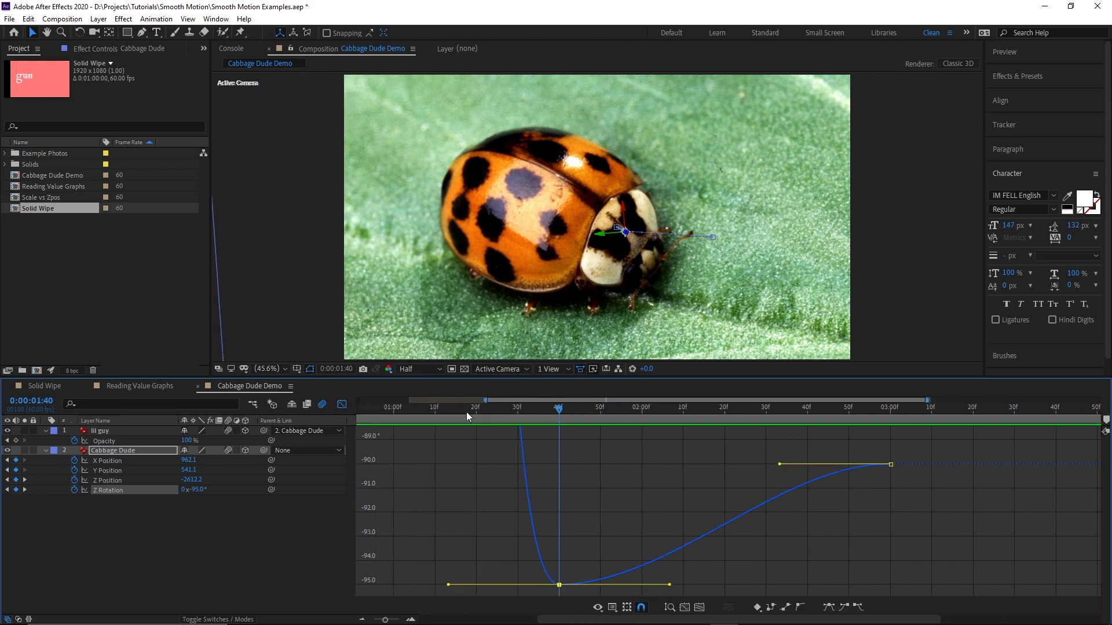
left_click(434, 407)
key("space")
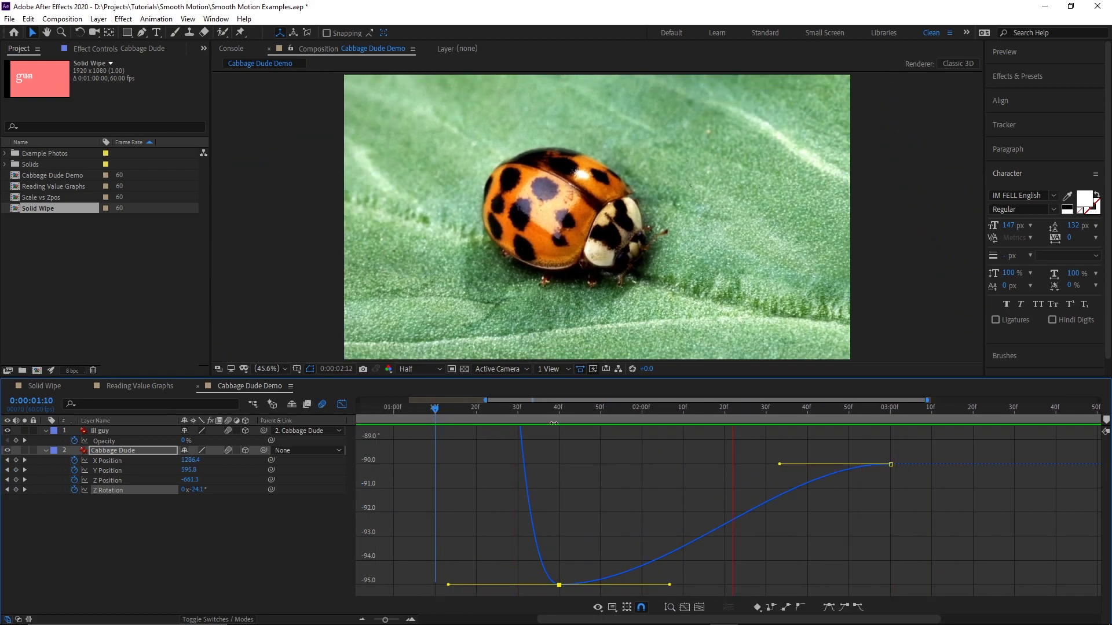
left_click(510, 412)
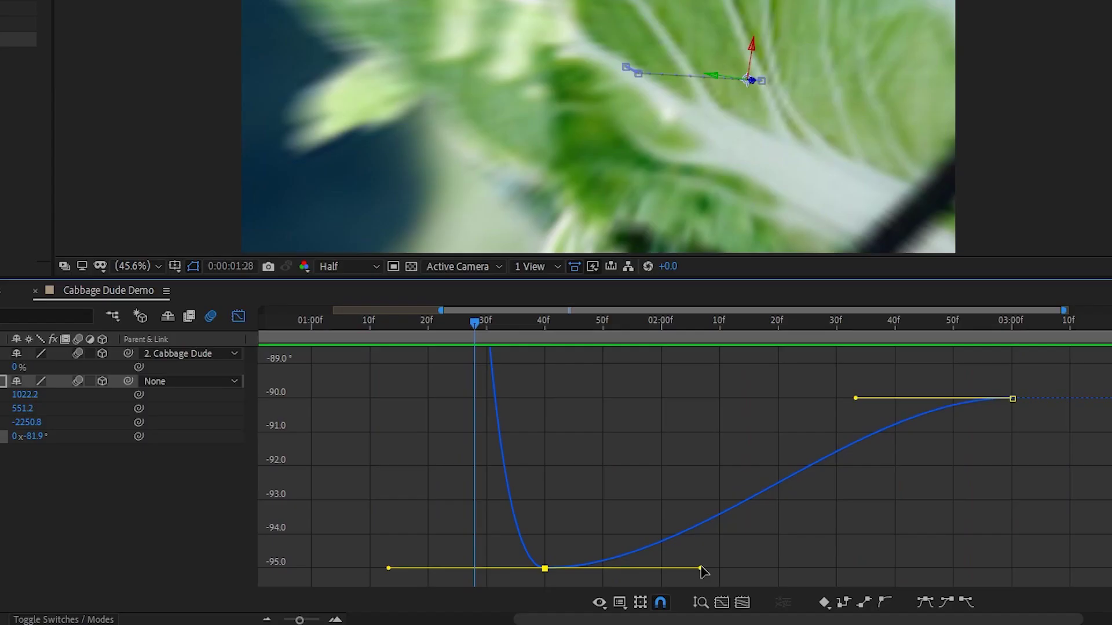
mouse_move(670, 584)
left_mouse_down()
mouse_move(666, 595)
mouse_move(666, 585)
left_mouse_up()
left_click_drag(596, 327, 618, 326)
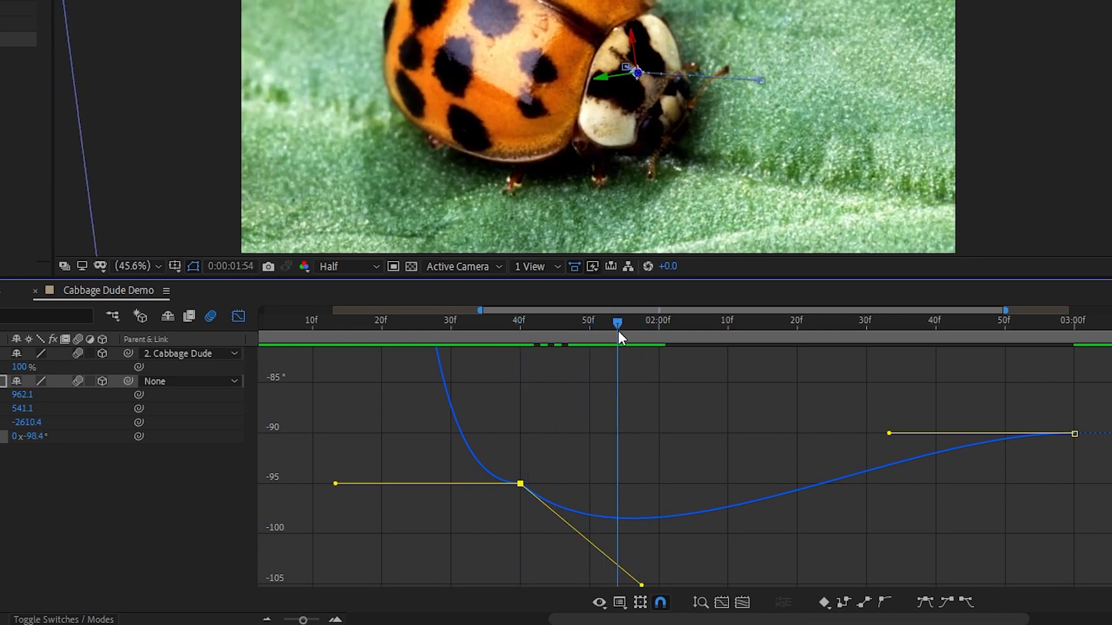
left_click_drag(642, 586, 609, 578)
Step: Steepen the Z Rotation curve into the middle keyframe around frame 50
left_click(652, 522)
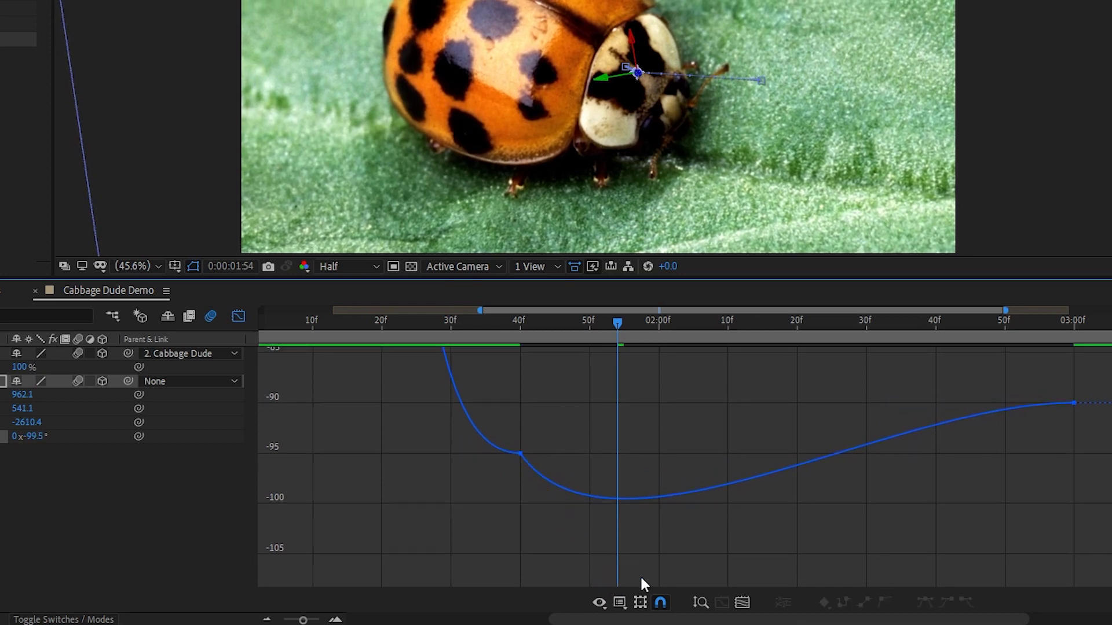
left_click(700, 603)
left_click_drag(625, 323, 708, 327)
left_click(747, 427)
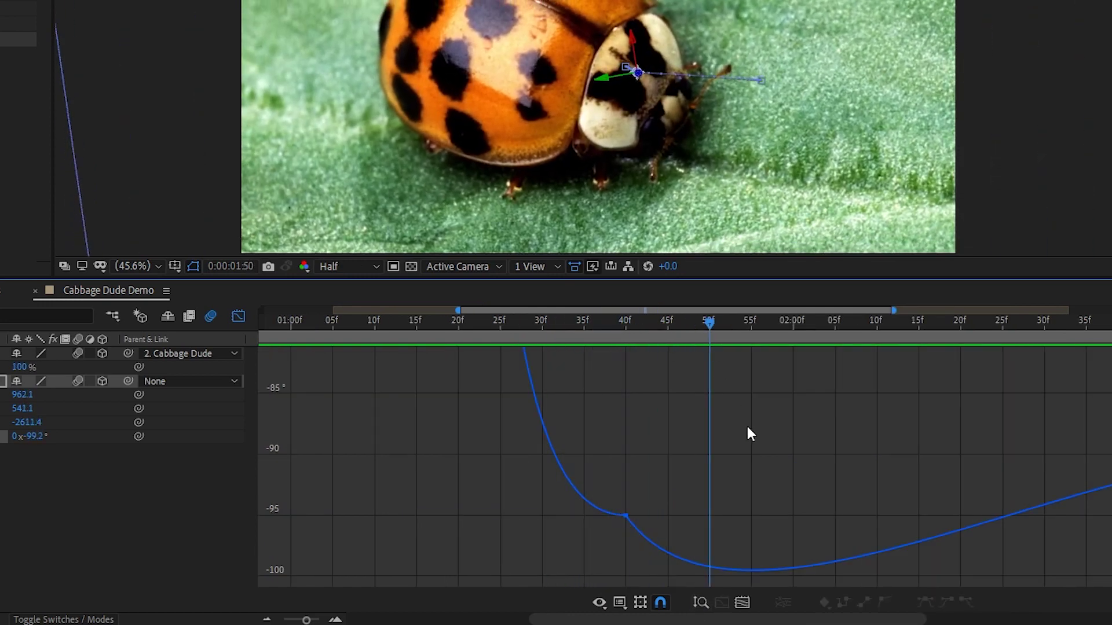
left_click_drag(604, 541, 605, 538)
left_click_drag(403, 515, 553, 402)
Step: Lengthen the ease into the final -90° rotation keyframe and preview the animation
left_click(883, 320)
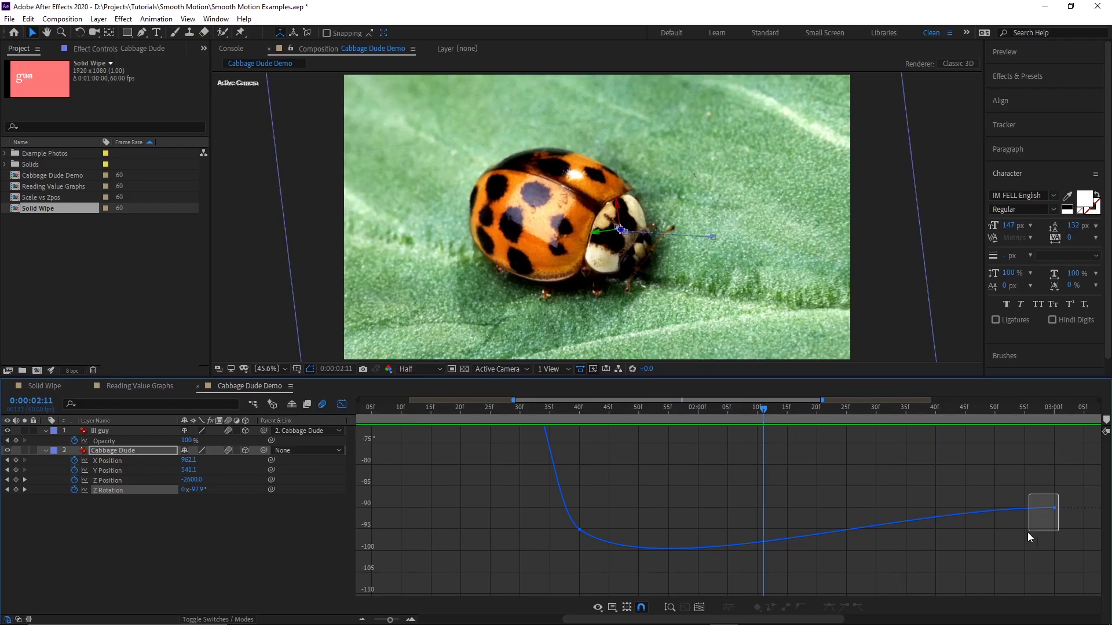
left_click_drag(1027, 532, 1027, 532)
left_click_drag(894, 507, 774, 502)
key("minus")
key("space")
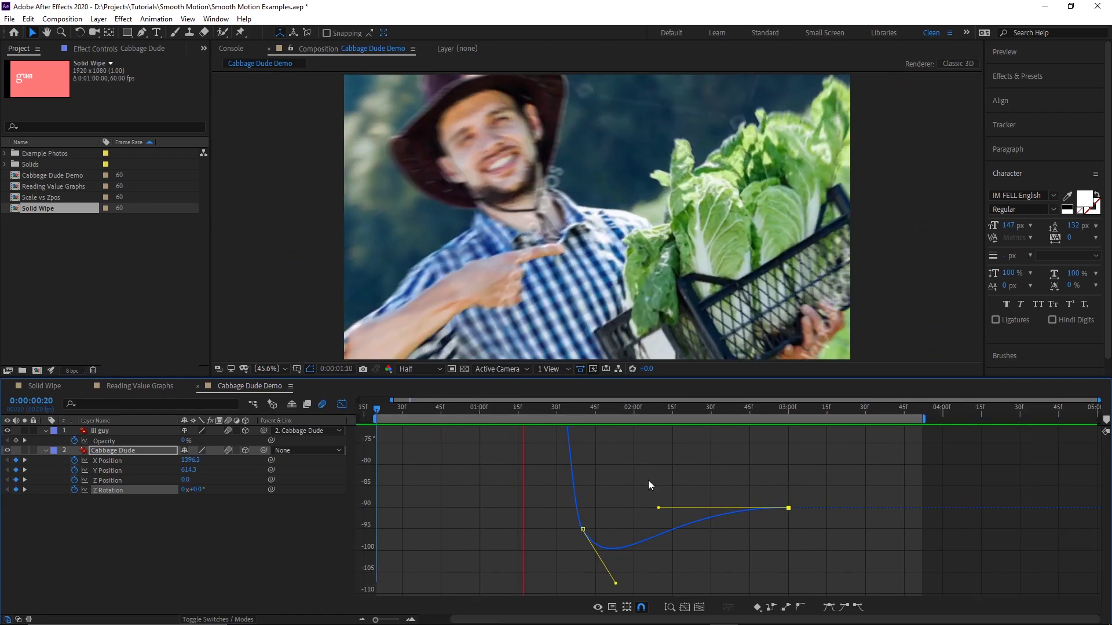
Step: Search 'repe' in Effects & Presets and apply CC RepeTile to the Cabbage Dude layer
left_click_drag(431, 407, 474, 407)
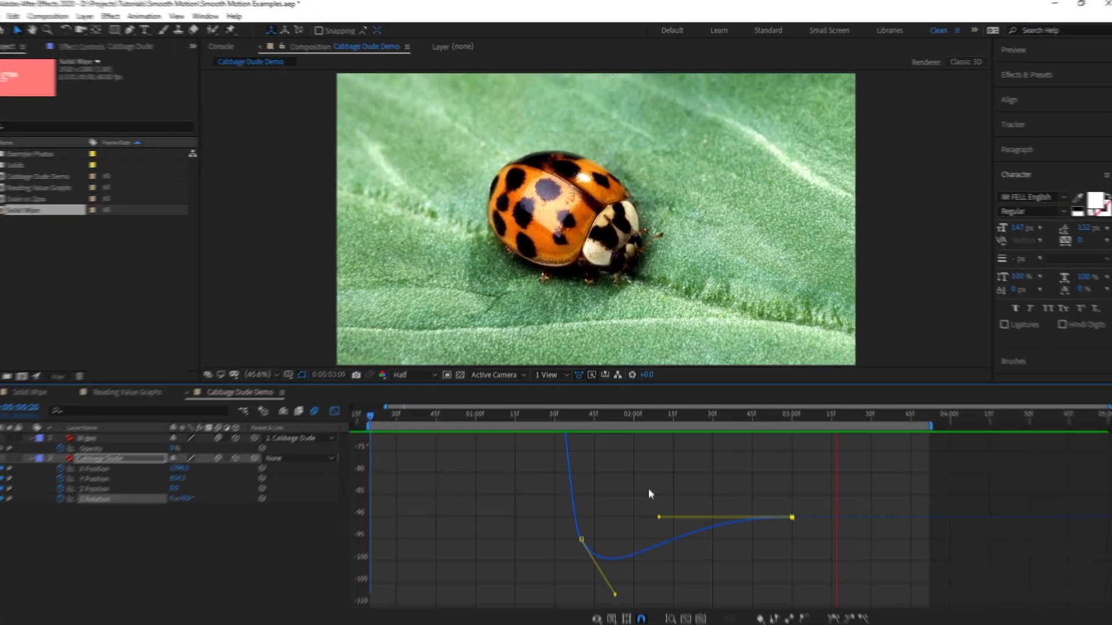
left_click_drag(402, 529, 434, 531)
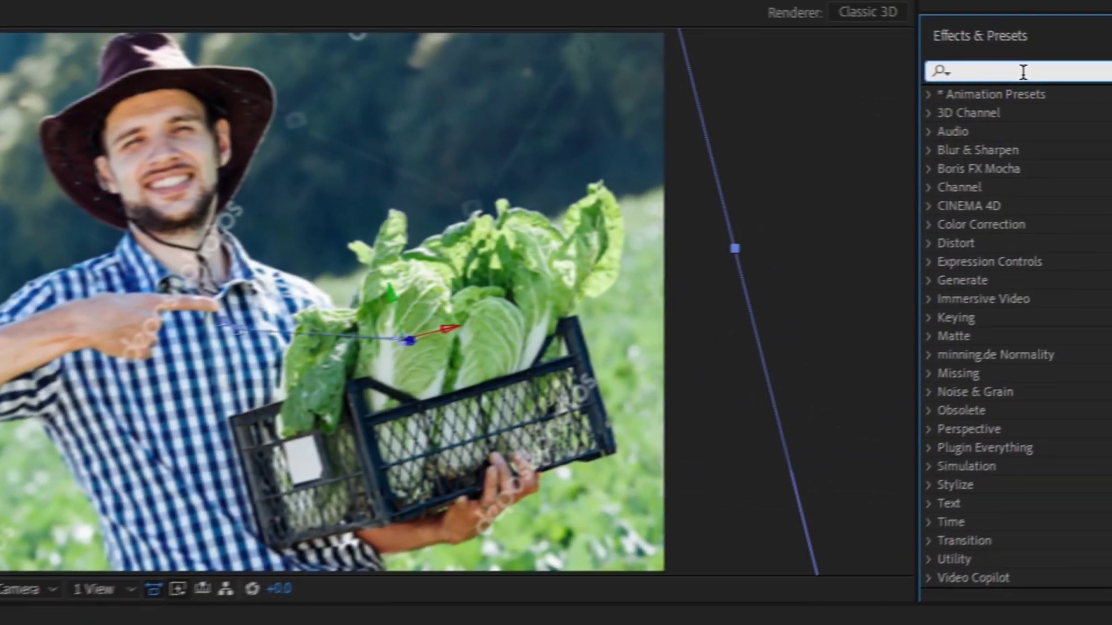
type("repe")
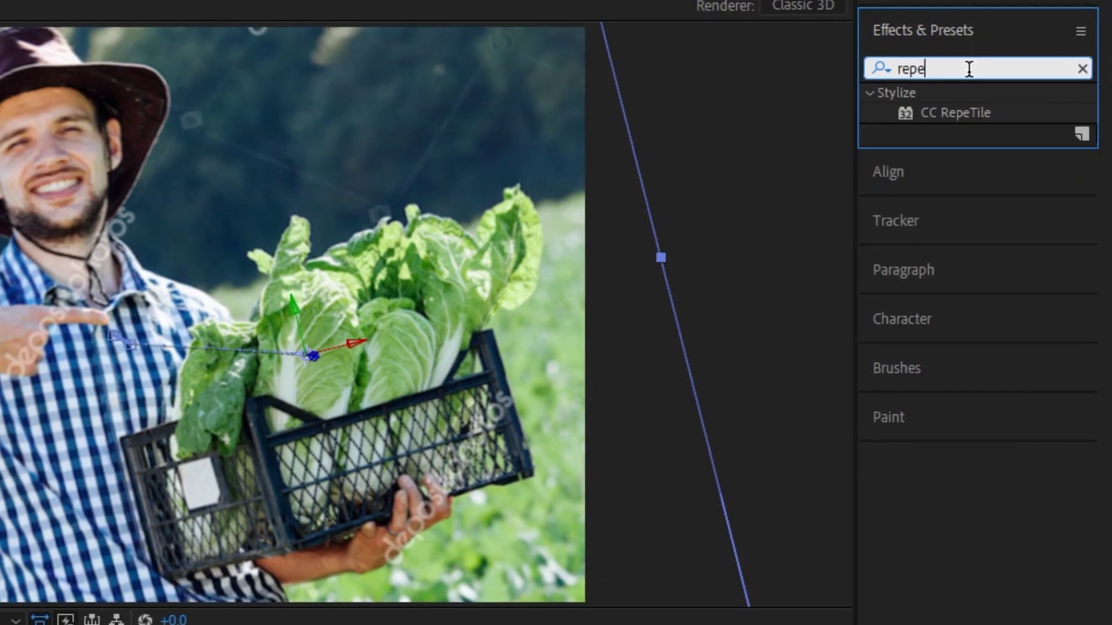
left_click_drag(975, 111, 0, 624)
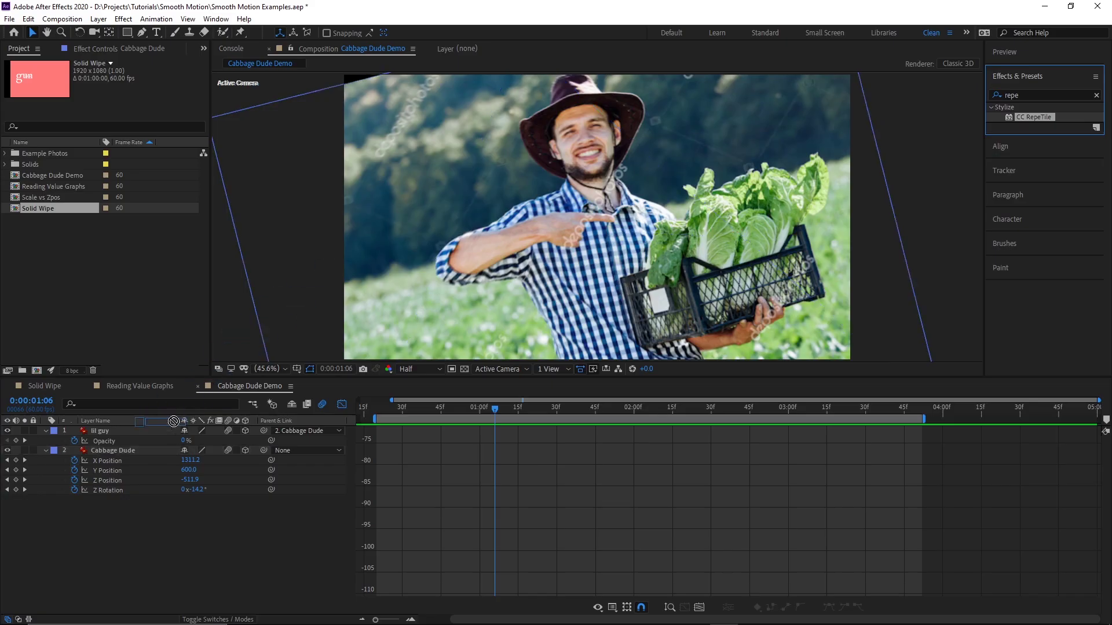
left_click_drag(152, 452, 153, 453)
Step: Set CC RepeTile Expand Up to 53 and Tiling to Unfold, then check frames 1:06-1:14
left_click_drag(118, 110, 126, 110)
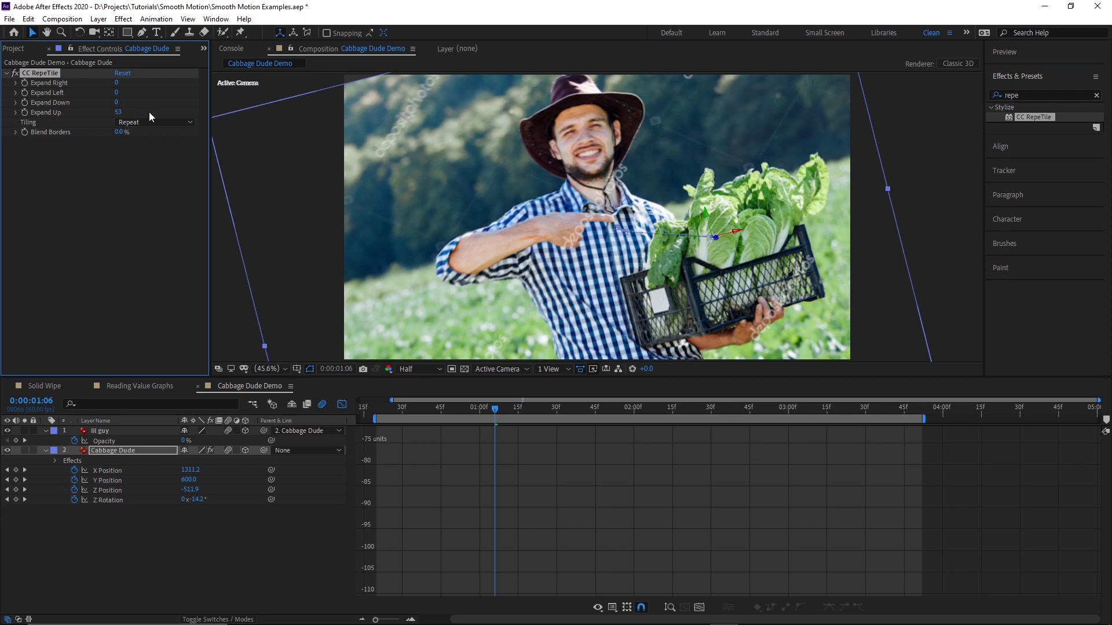
left_click(150, 121)
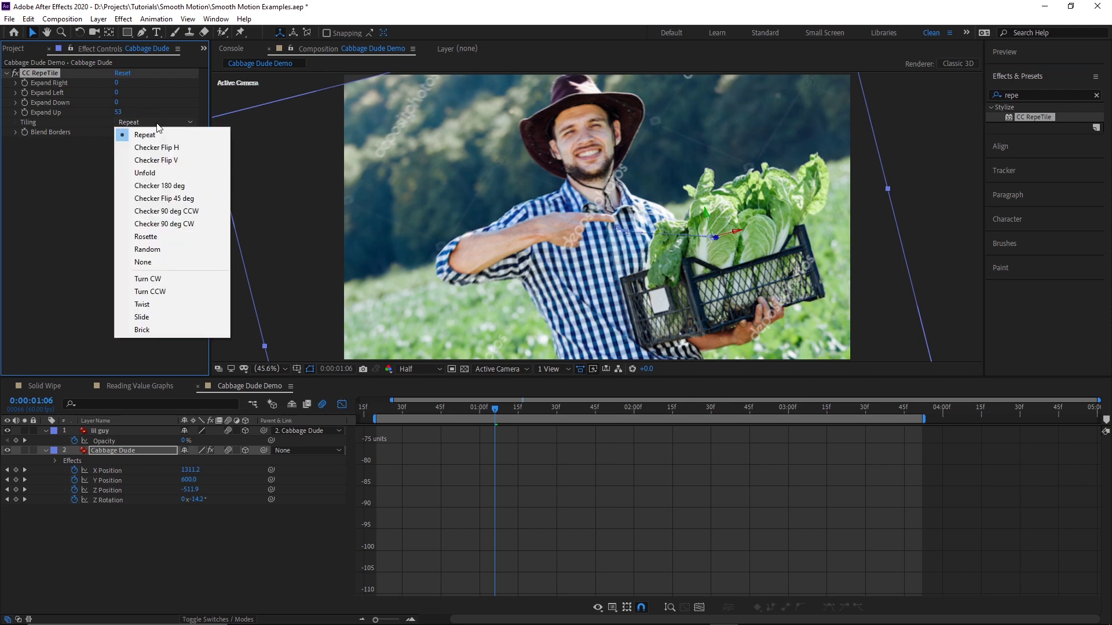
left_click(162, 175)
left_click(237, 528)
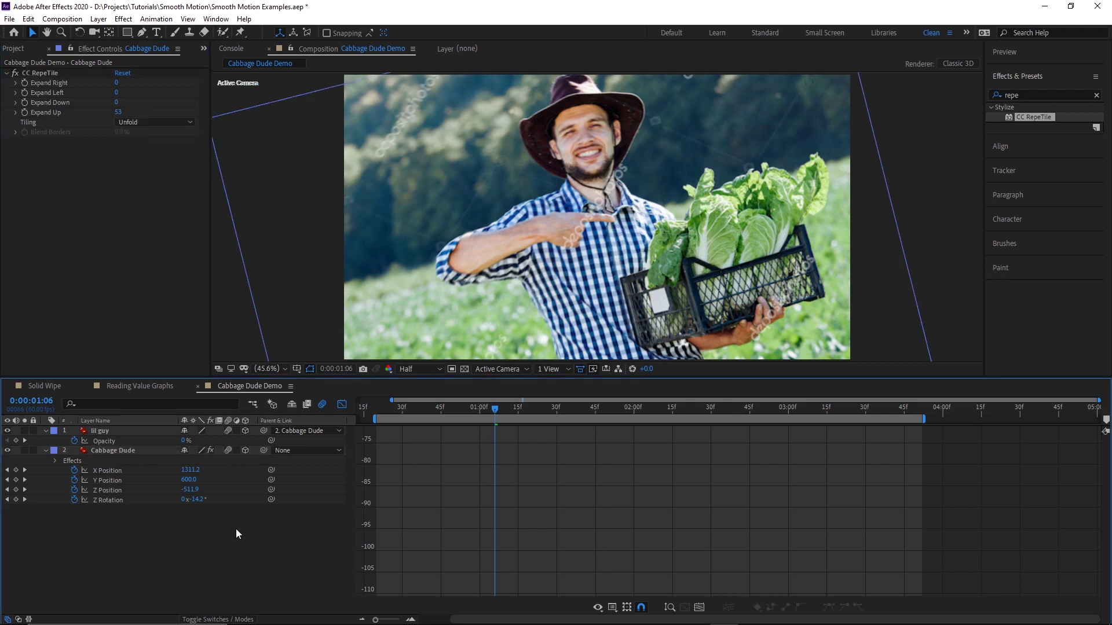
mouse_move(495, 412)
left_mouse_down()
mouse_move(481, 412)
mouse_move(516, 412)
mouse_move(483, 411)
mouse_move(502, 413)
left_mouse_up()
left_click(16, 75)
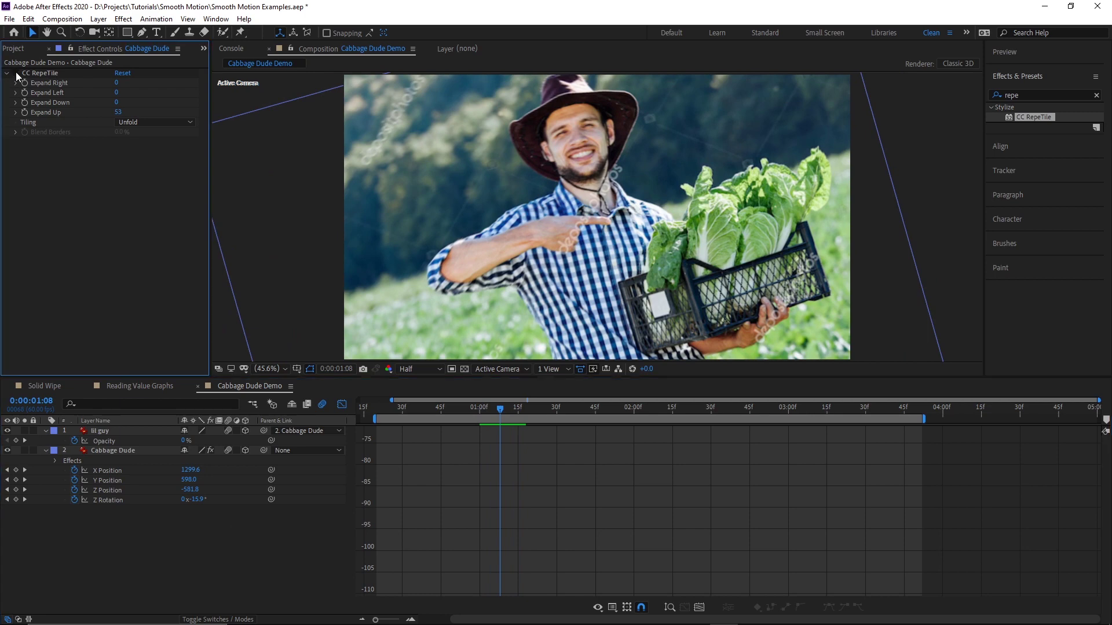